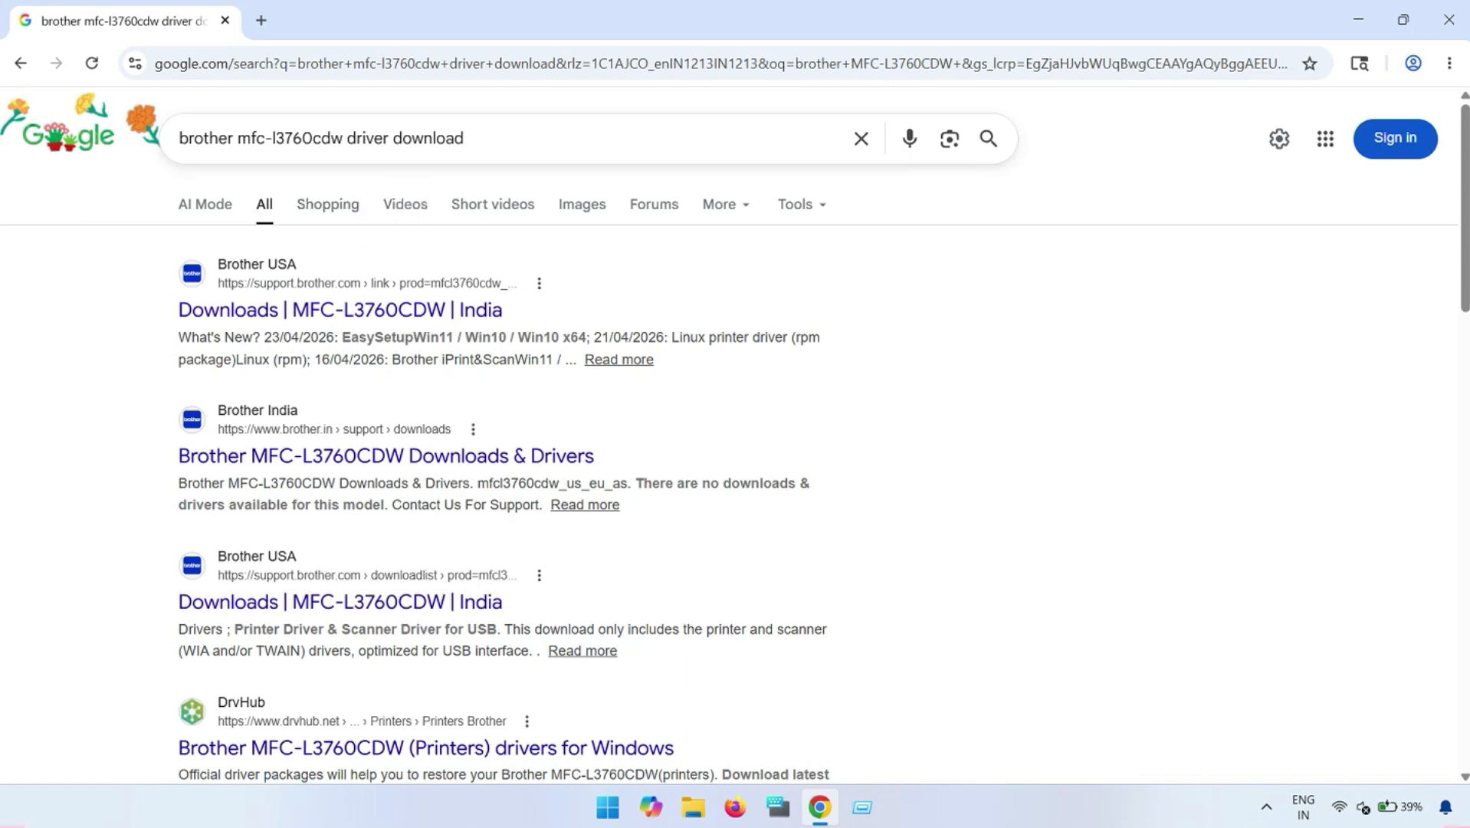
- Open the Brother MFC-L3760CDW downloads page from the search results and list the downloads for Windows 11
{"action": "left_click", "coordinate": [475, 142]}
{"action": "left_click", "coordinate": [90, 392]}
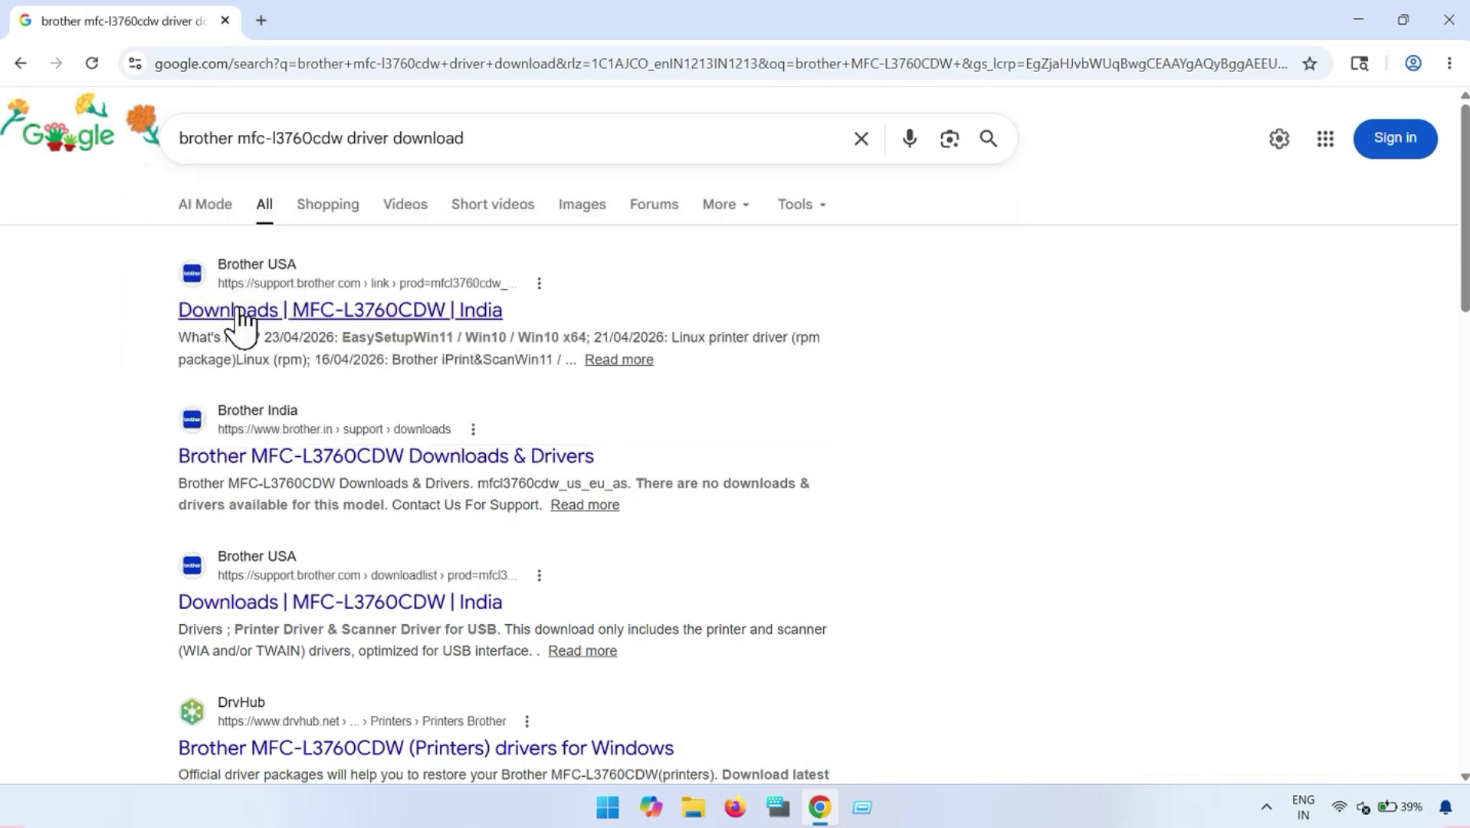
{"action": "left_click", "coordinate": [399, 310]}
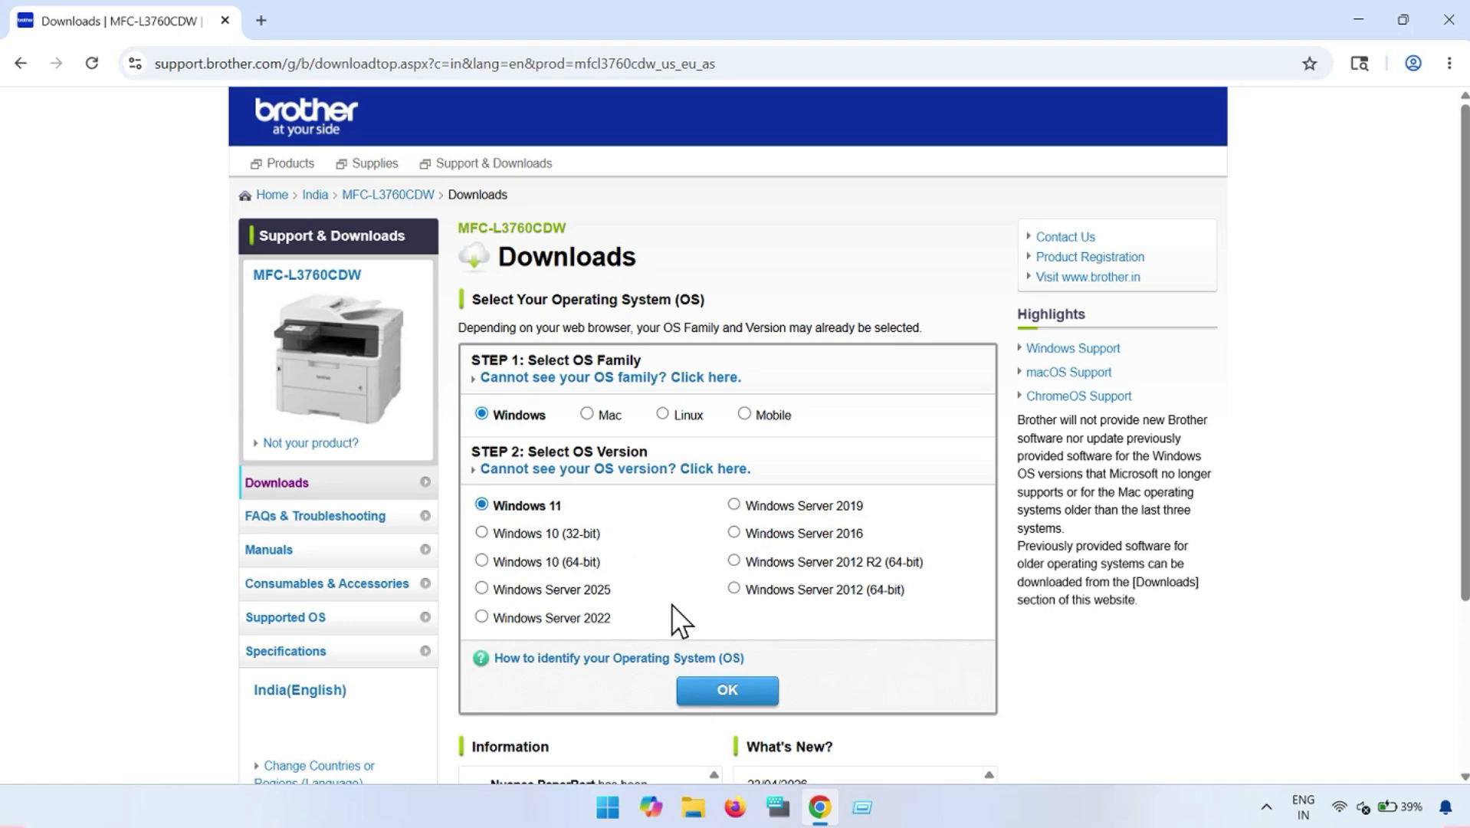
{"action": "left_click", "coordinate": [732, 694]}
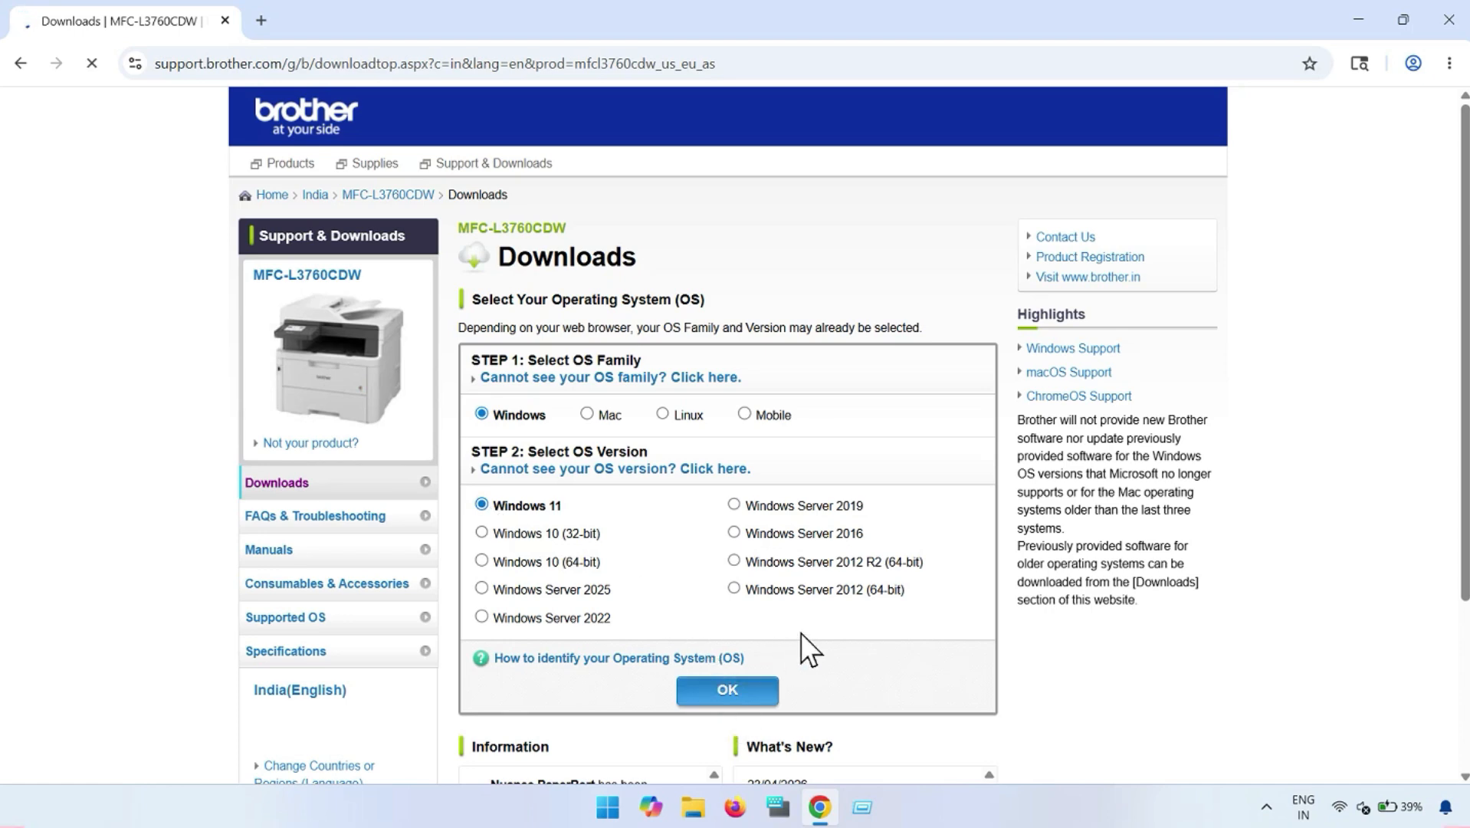
- Download the Printer Driver & Scanner Driver for USB, agreeing to its End-User License Agreement
{"action": "scroll", "coordinate": [828, 624], "scroll_direction": "down", "scroll_amount": 1}
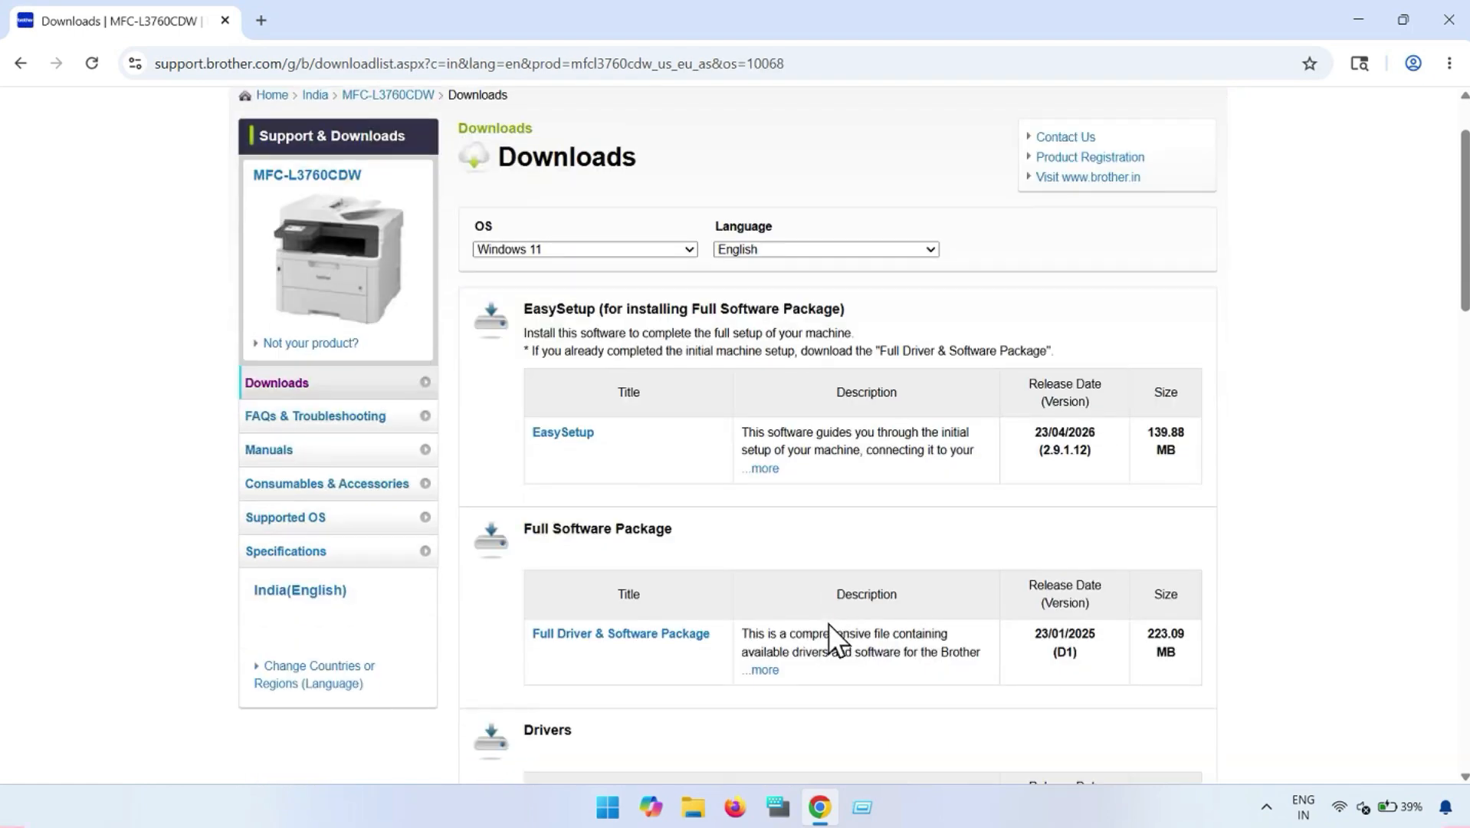
{"action": "scroll", "coordinate": [828, 624], "scroll_direction": "down", "scroll_amount": 1}
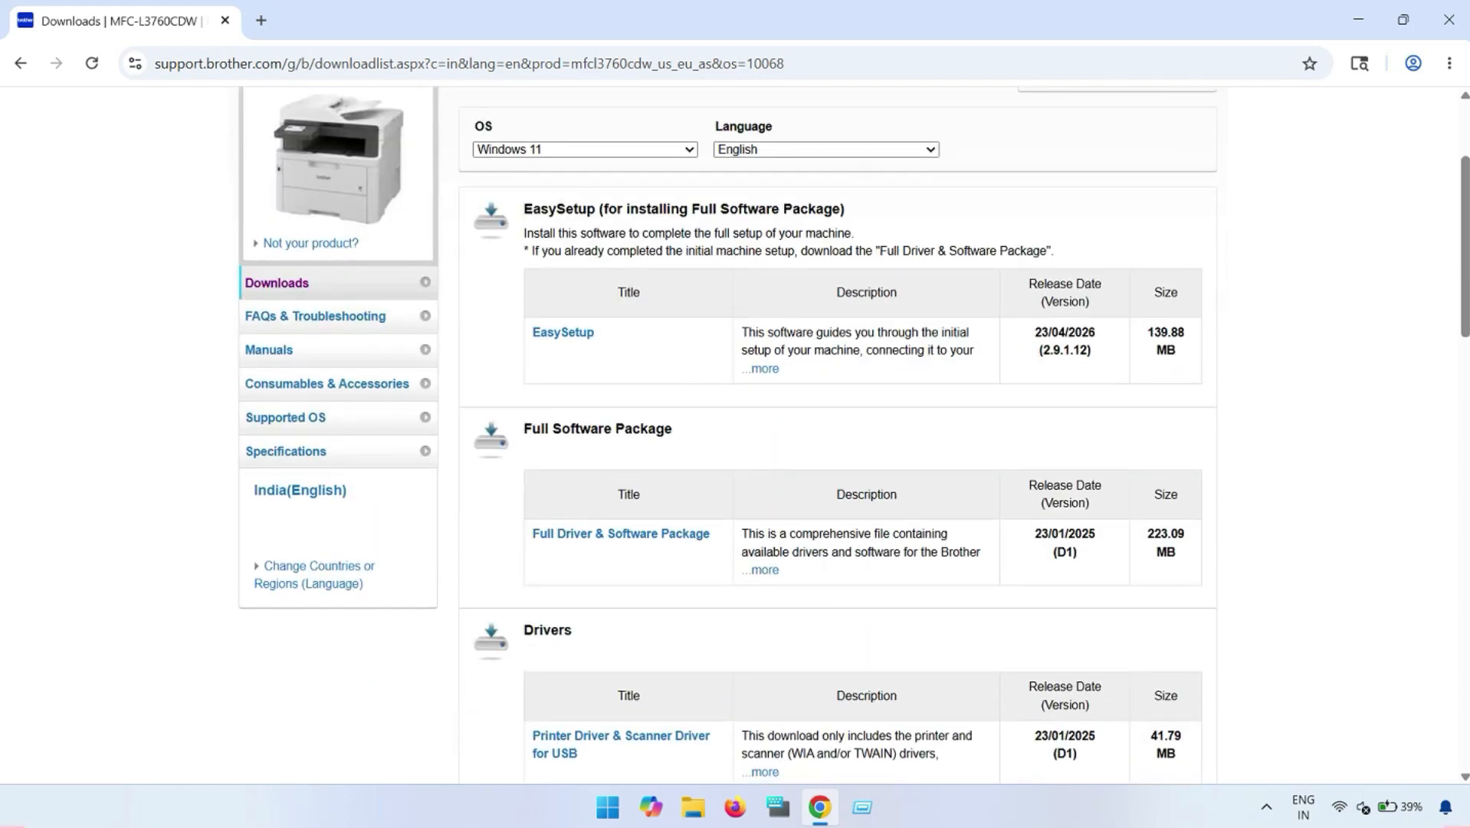
{"action": "left_click_drag", "start_coordinate": [523, 209], "coordinate": [833, 209]}
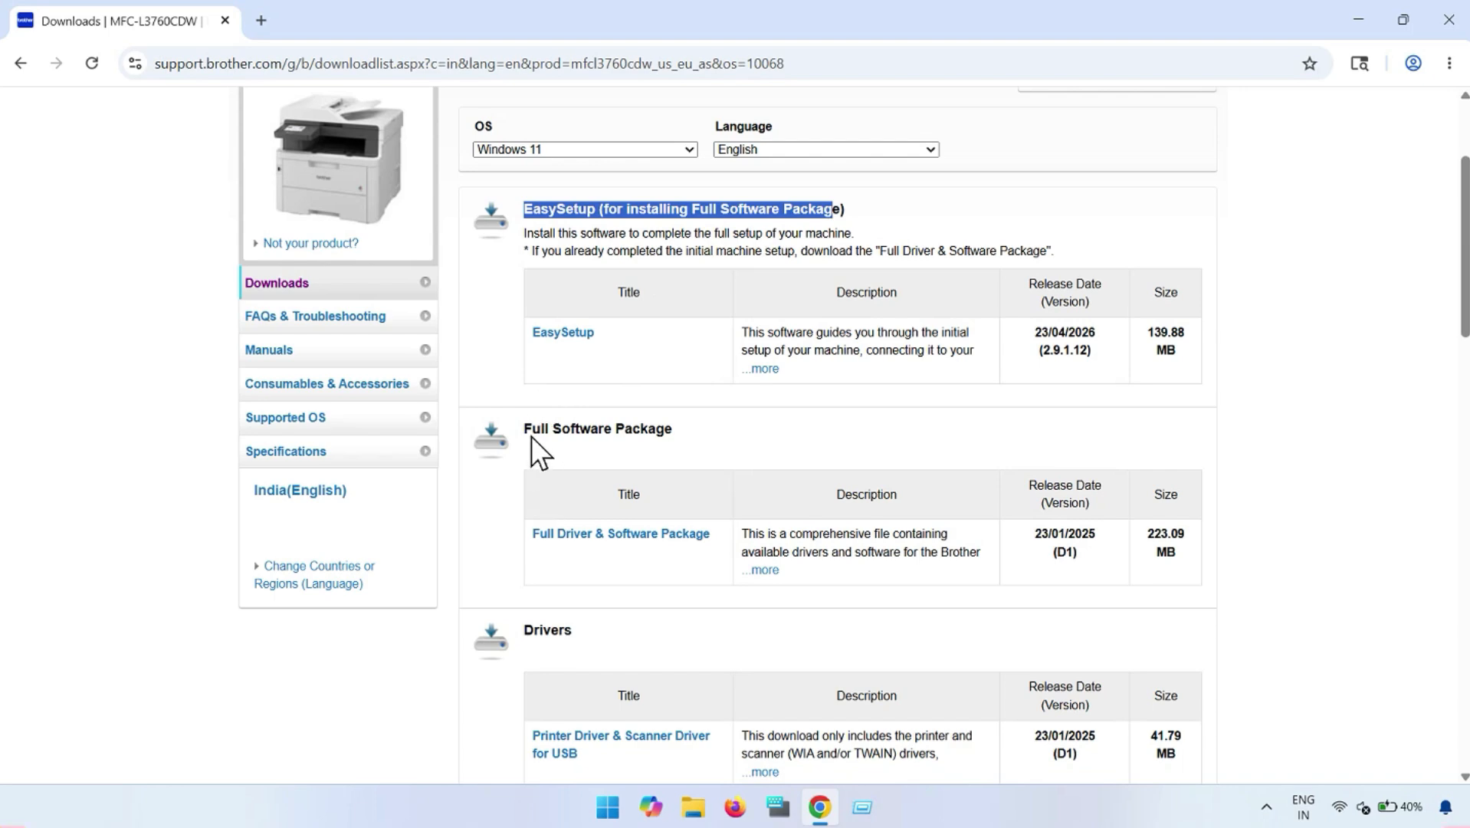
{"action": "left_click_drag", "start_coordinate": [524, 430], "coordinate": [712, 430]}
{"action": "scroll", "coordinate": [644, 648], "scroll_direction": "down", "scroll_amount": 1}
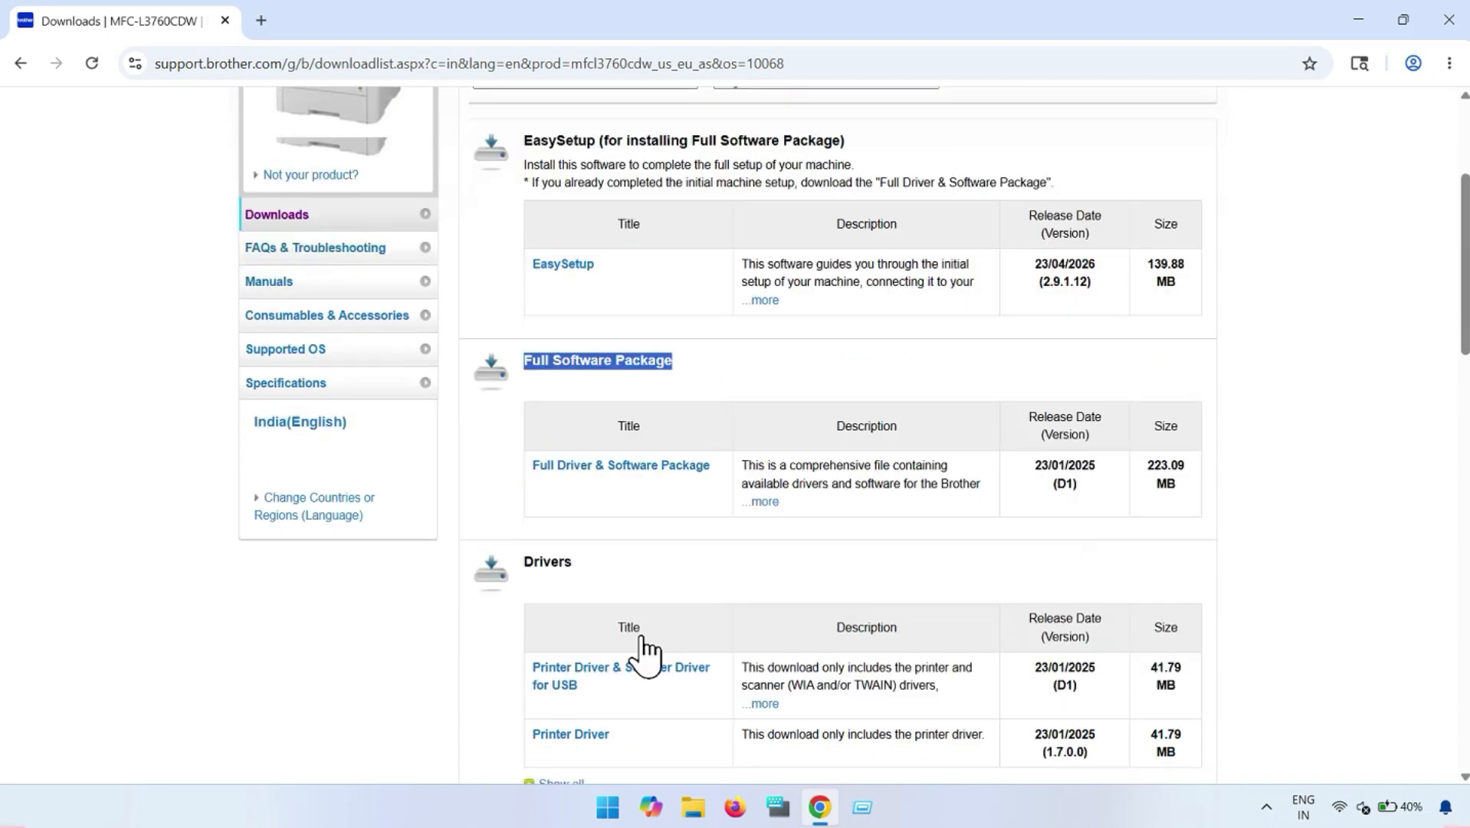
{"action": "scroll", "coordinate": [643, 642], "scroll_direction": "down", "scroll_amount": 2}
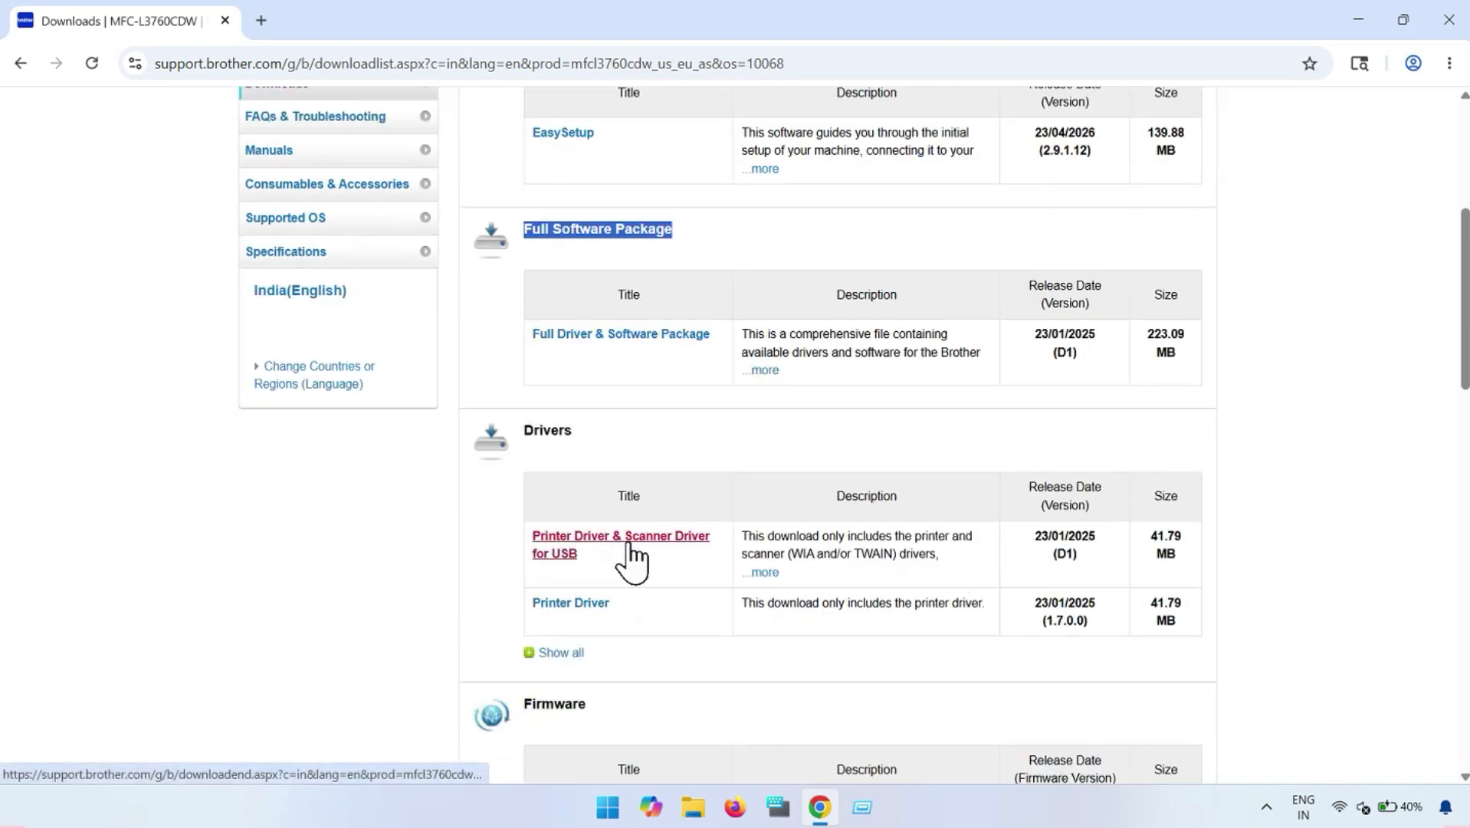
{"action": "left_click", "coordinate": [675, 543]}
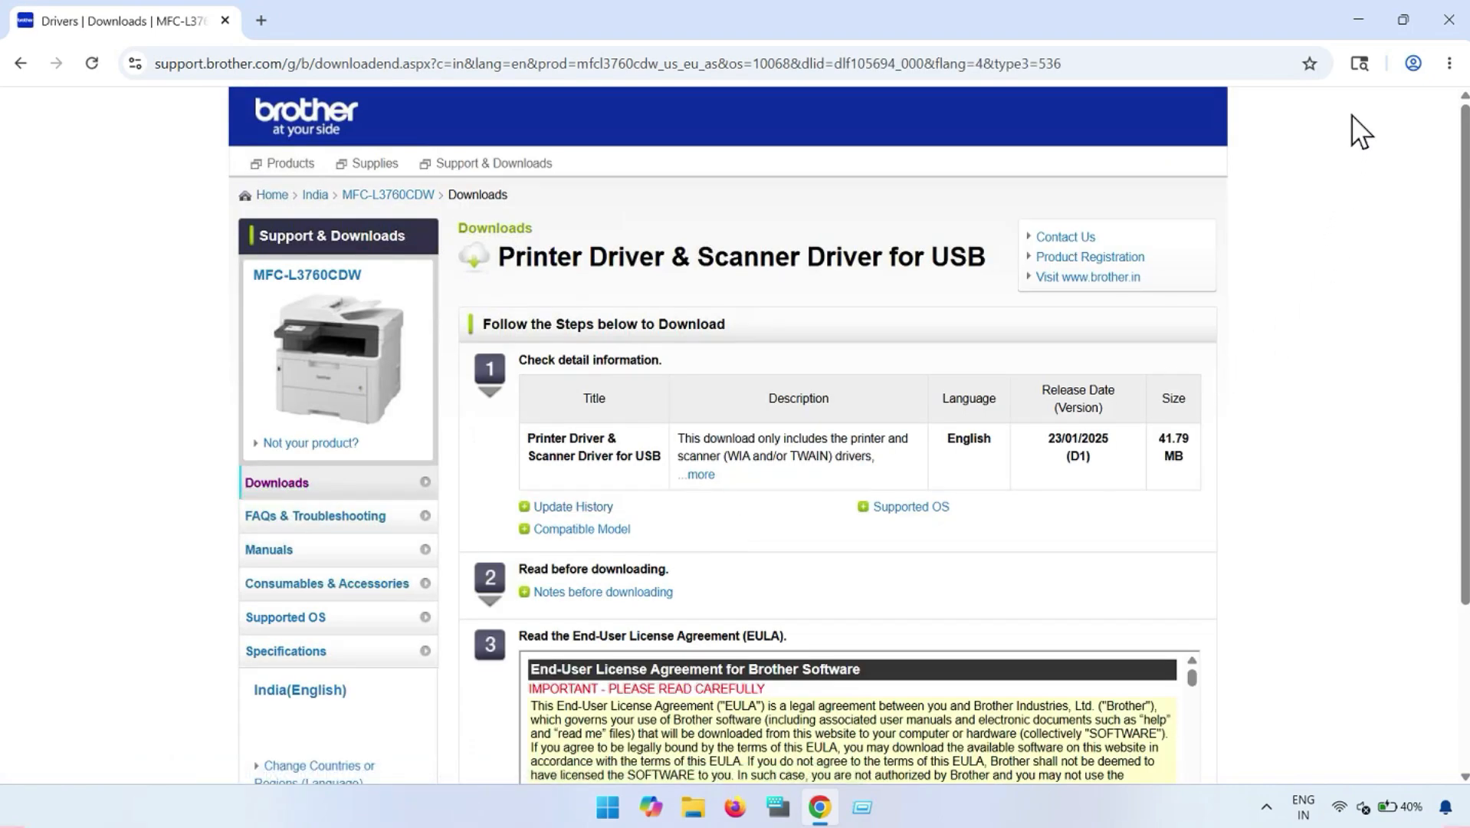
{"action": "scroll", "coordinate": [1185, 633], "scroll_direction": "down", "scroll_amount": 3}
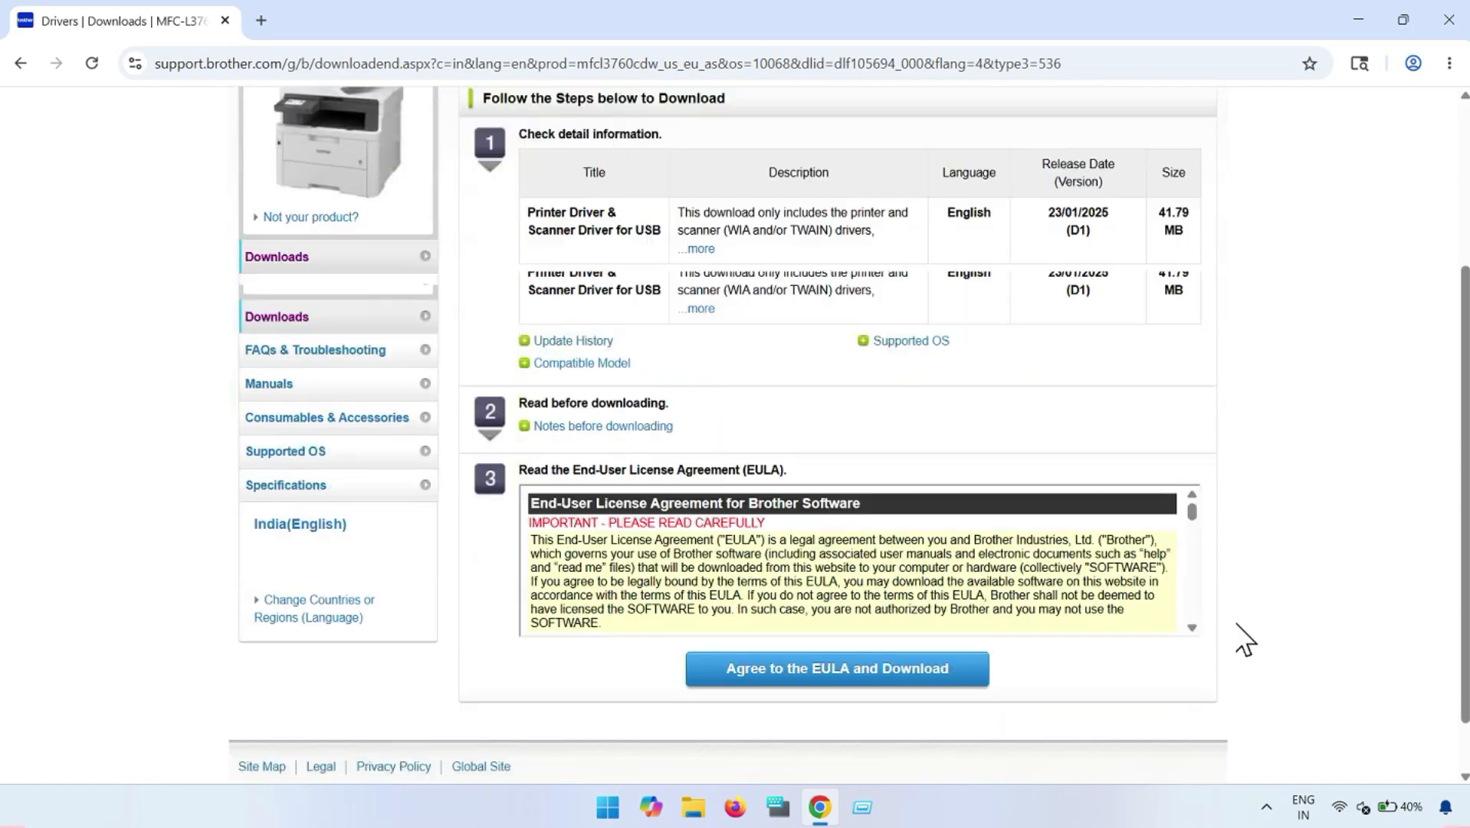
{"action": "left_click", "coordinate": [894, 611]}
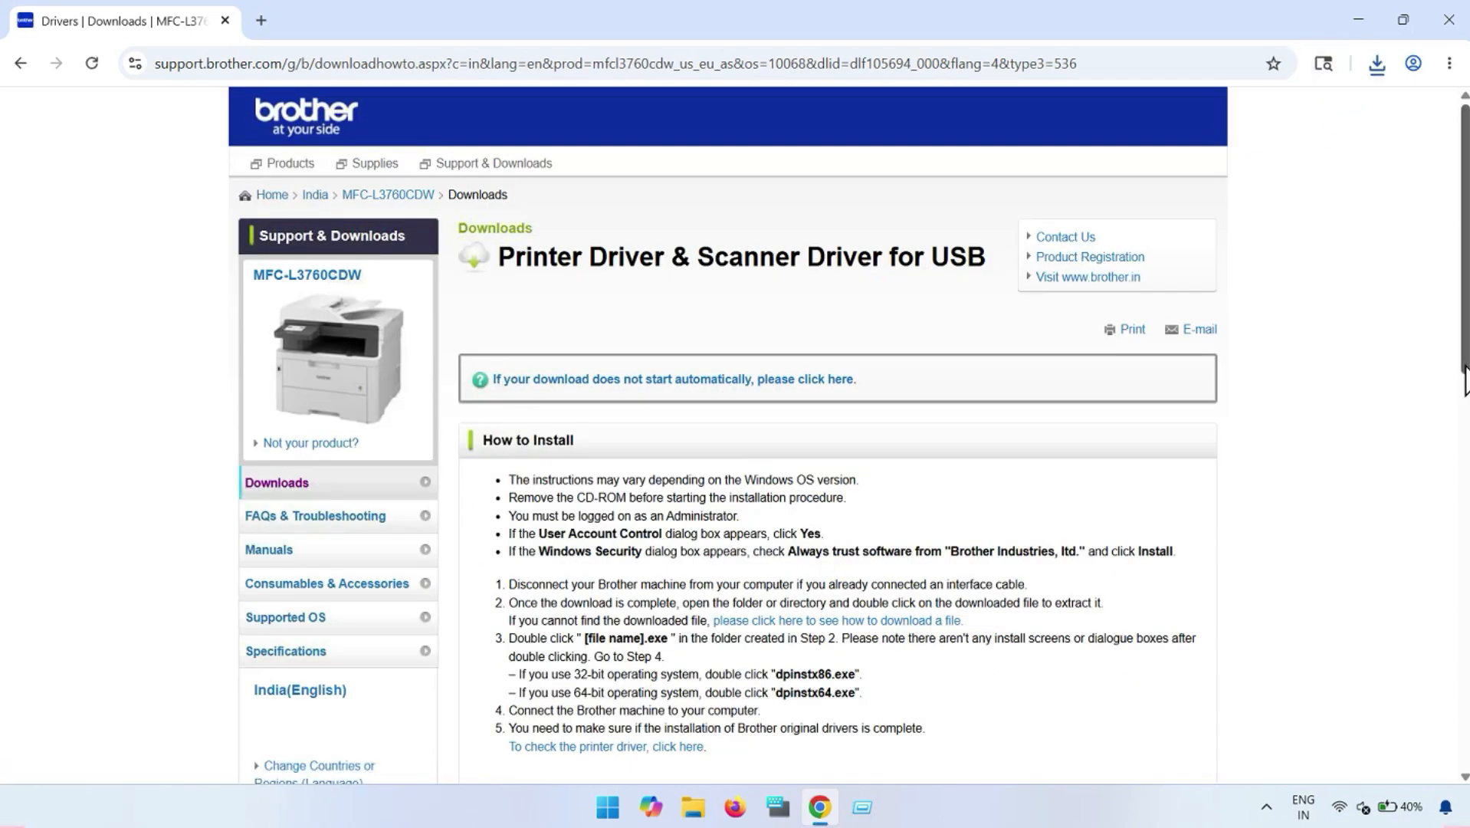
- Show the downloaded Y21C_C1-hostm-D1.EXE in its folder and delete the FilmoraScreen and Wondershare Filmora Scrn folders there
{"action": "left_click", "coordinate": [1376, 64]}
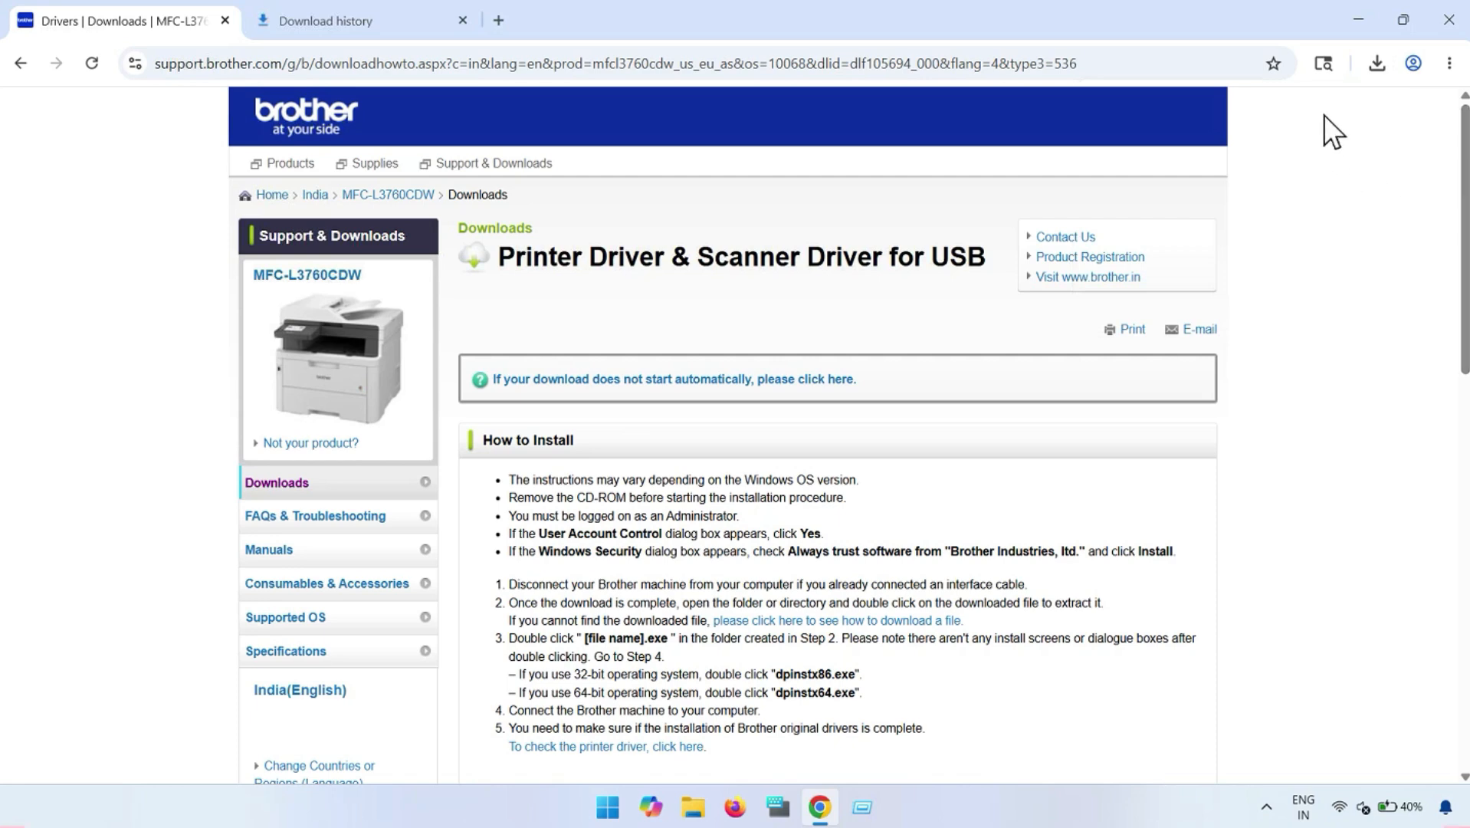
{"action": "left_click", "coordinate": [1377, 64]}
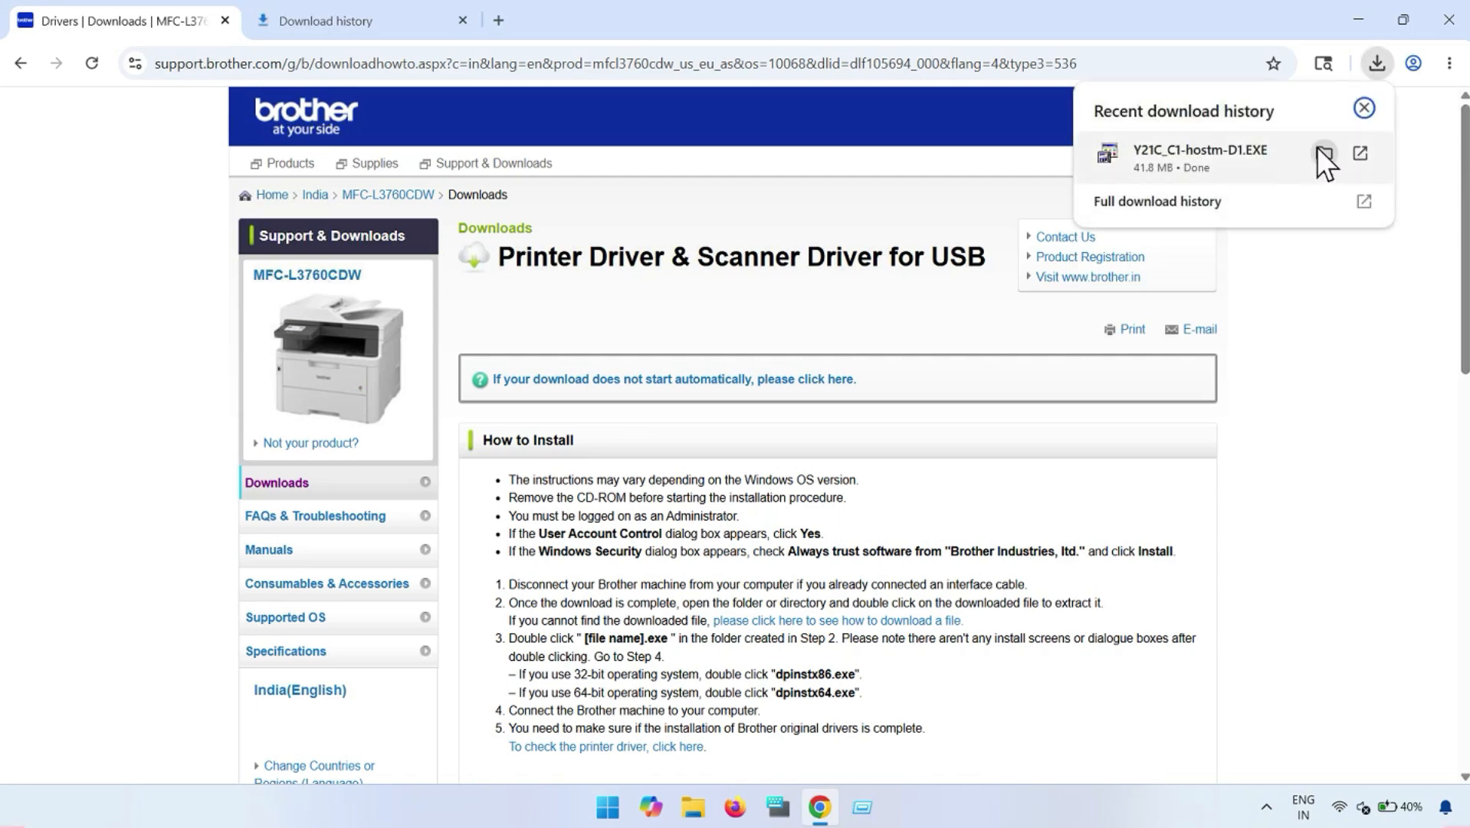
{"action": "left_click", "coordinate": [1324, 154]}
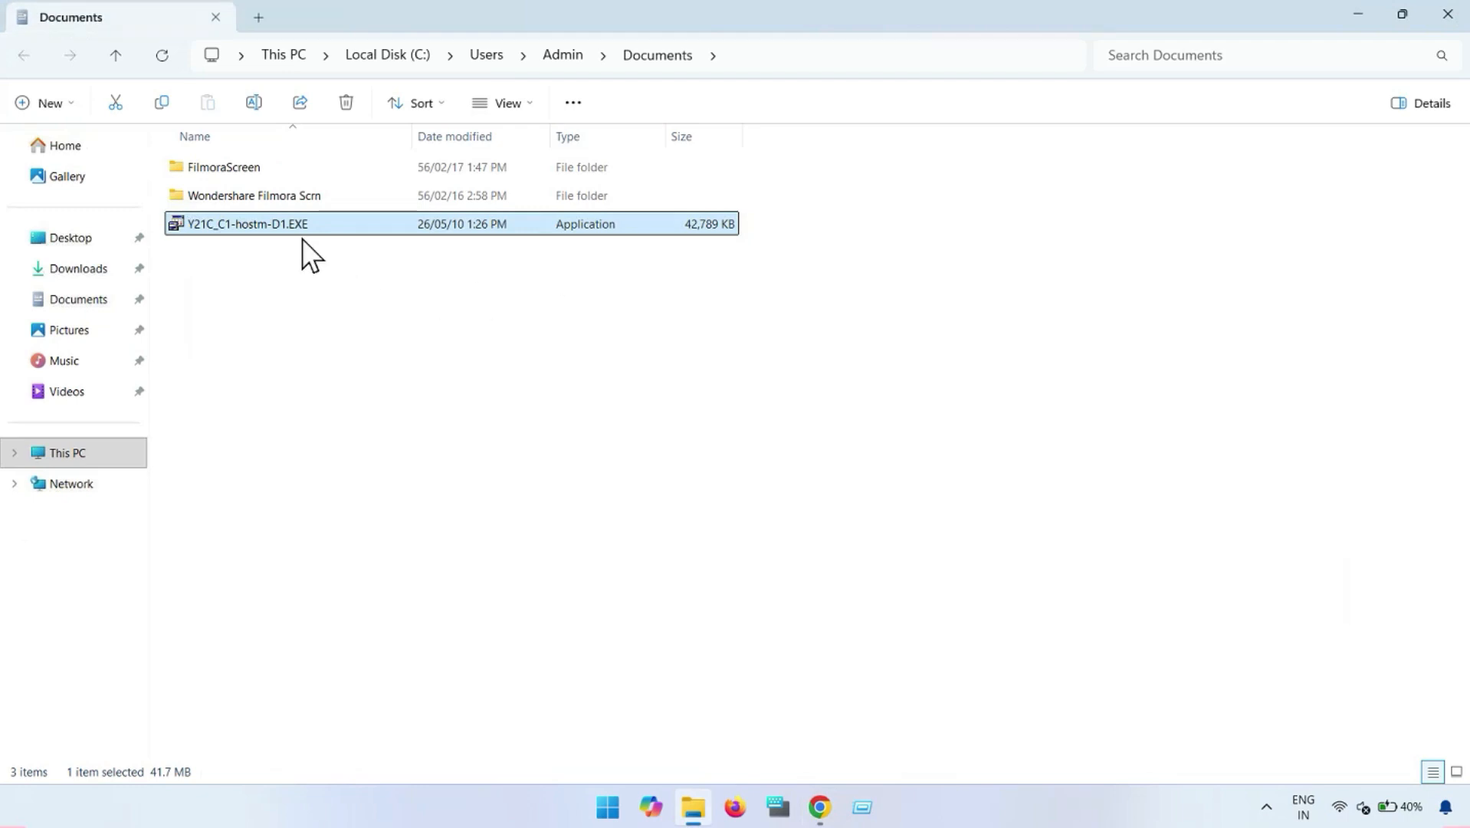
{"action": "left_click_drag", "start_coordinate": [769, 202], "coordinate": [611, 168]}
{"action": "key", "text": "Delete"}
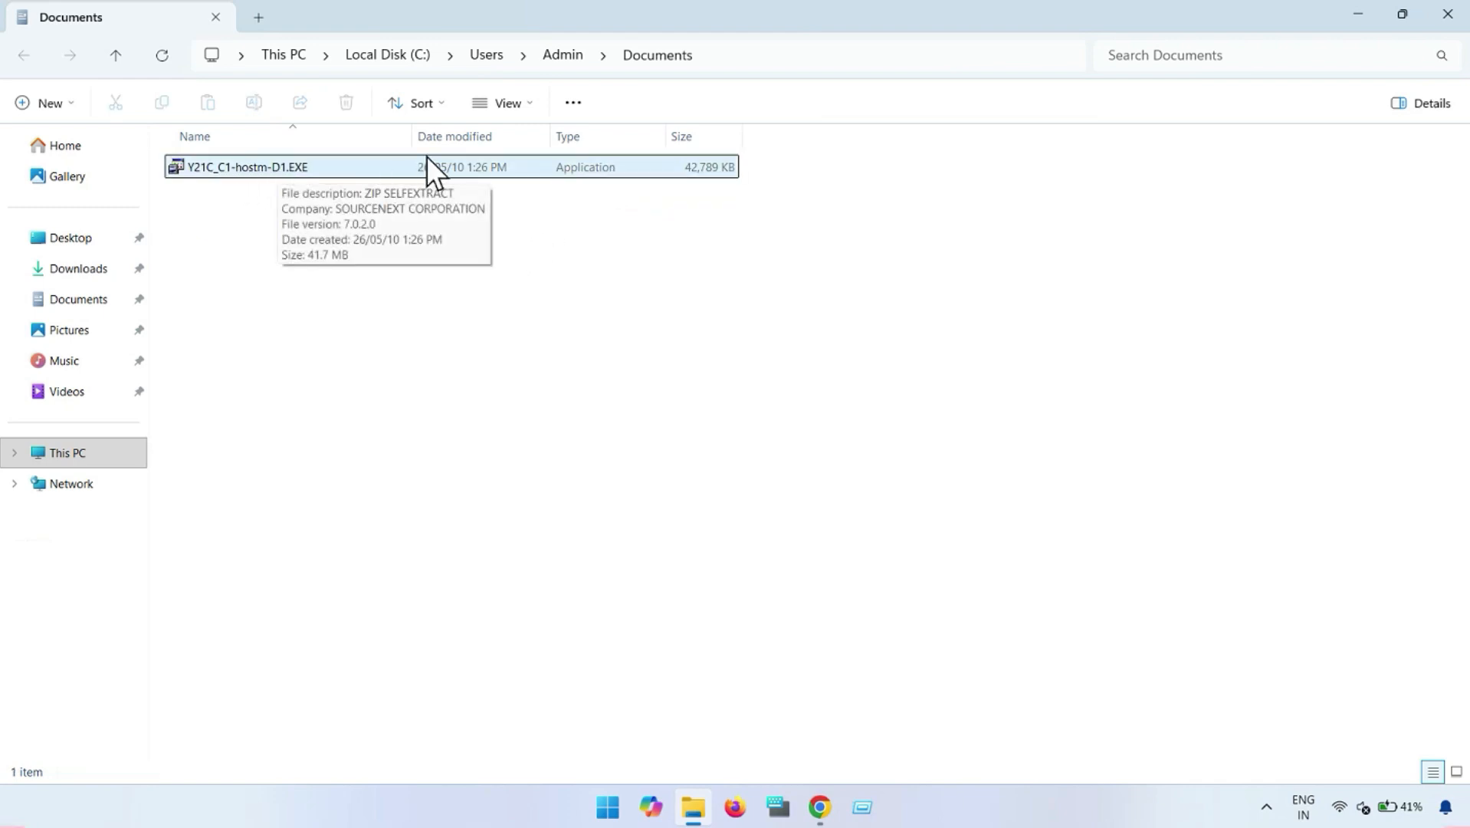
- Run Y21C_C1-hostm-D1.EXE to extract the driver files and dismiss the decompression message
{"action": "left_click", "coordinate": [338, 166]}
{"action": "double_click", "coordinate": [338, 166]}
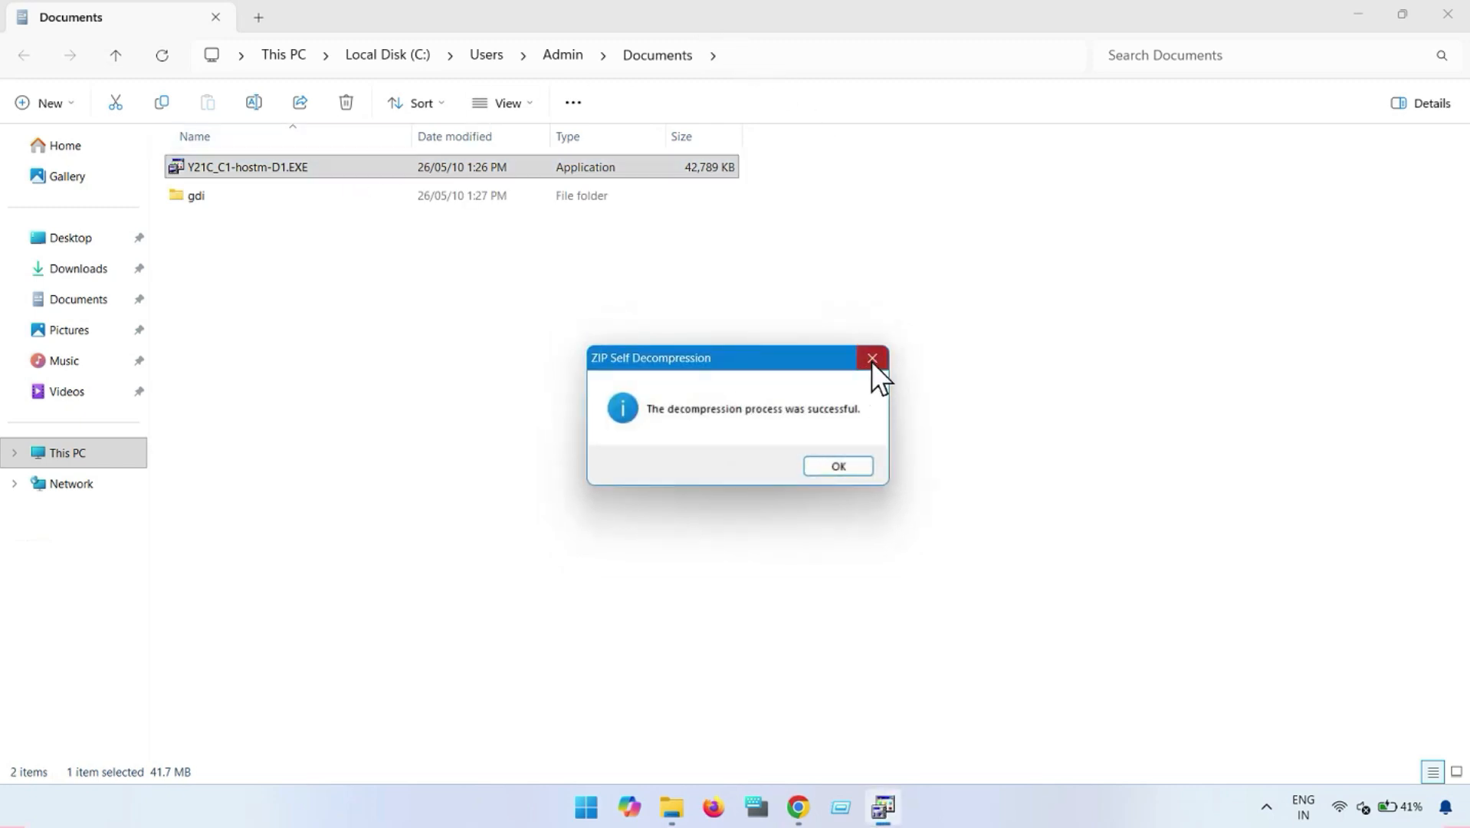
{"action": "left_click", "coordinate": [872, 359]}
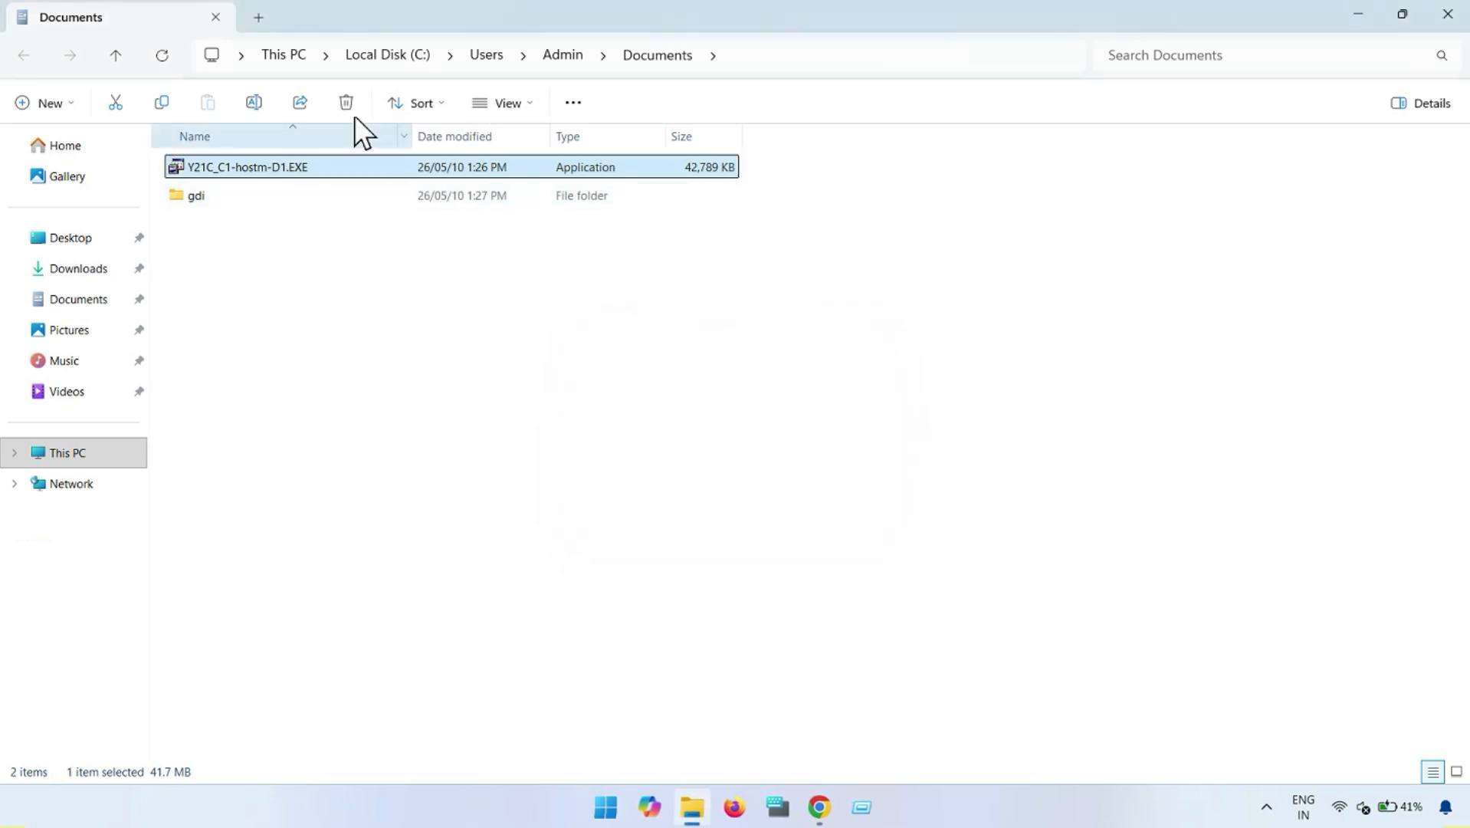
- Look through the contents of the extracted gdi folder and return to the Documents folder
{"action": "left_click", "coordinate": [210, 196]}
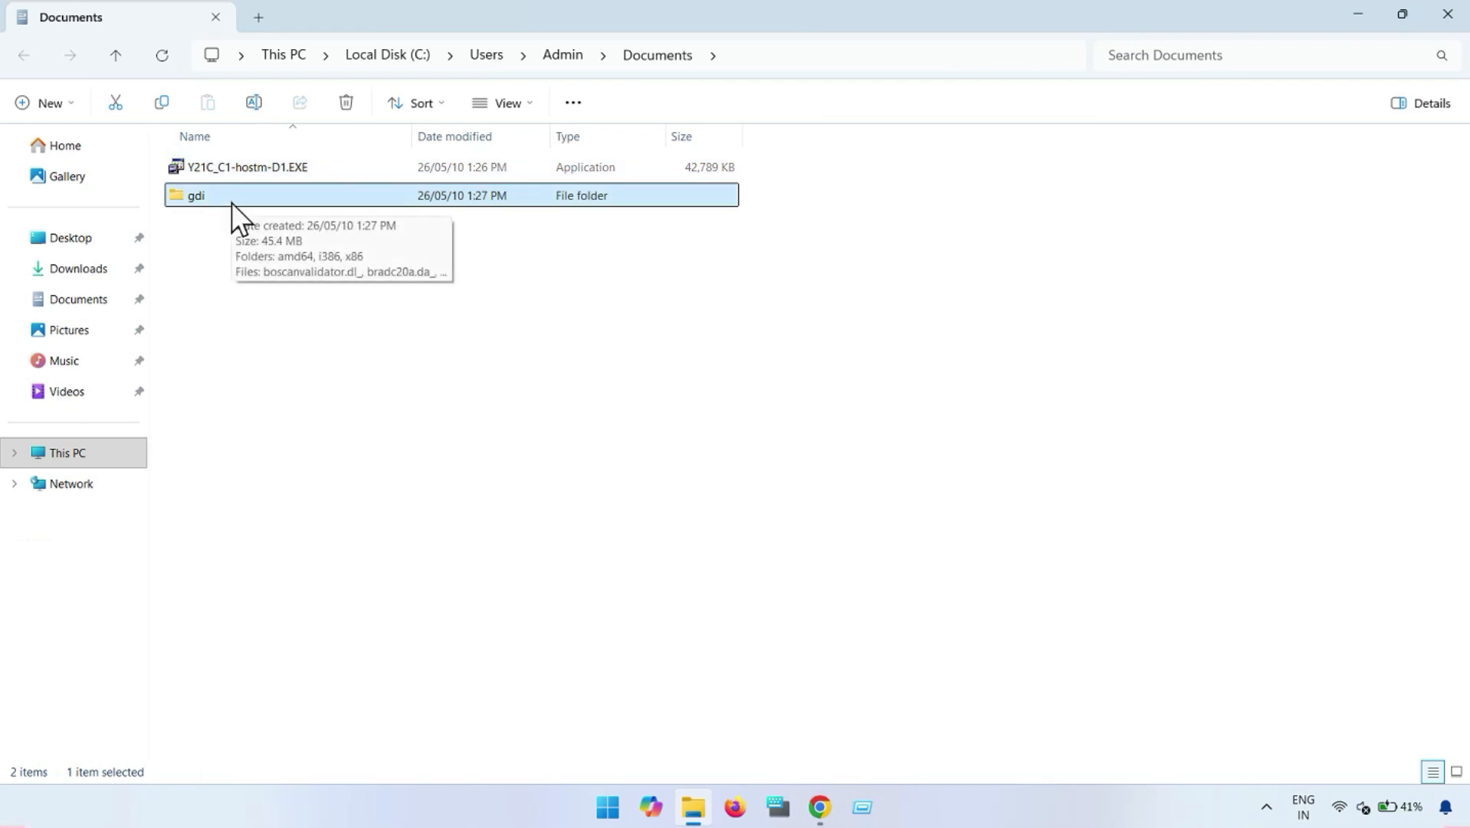
{"action": "double_click", "coordinate": [232, 202]}
{"action": "scroll", "coordinate": [415, 479], "scroll_direction": "down", "scroll_amount": 4}
{"action": "scroll", "coordinate": [394, 599], "scroll_direction": "up", "scroll_amount": 5}
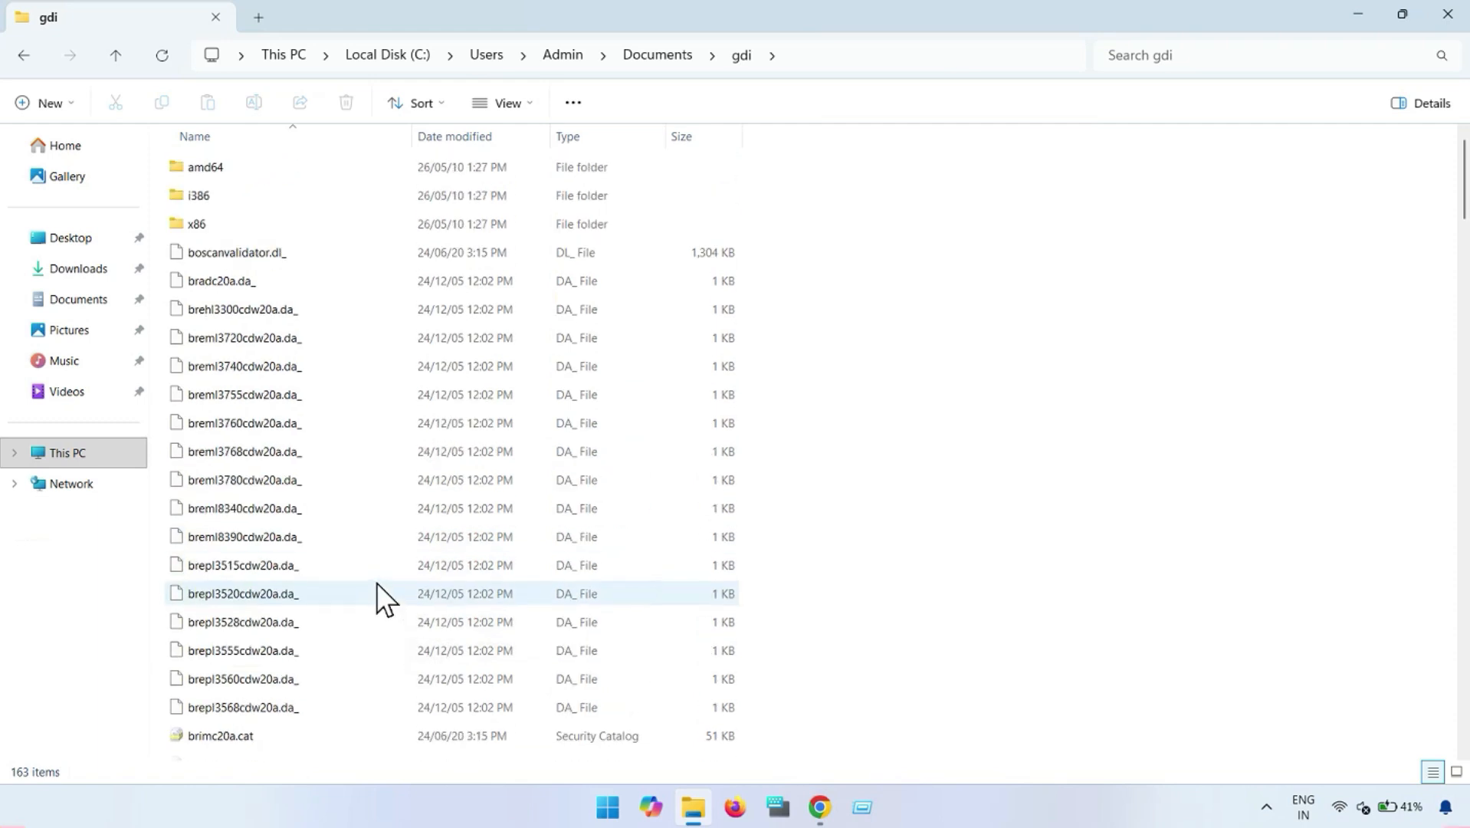
{"action": "left_click", "coordinate": [658, 54]}
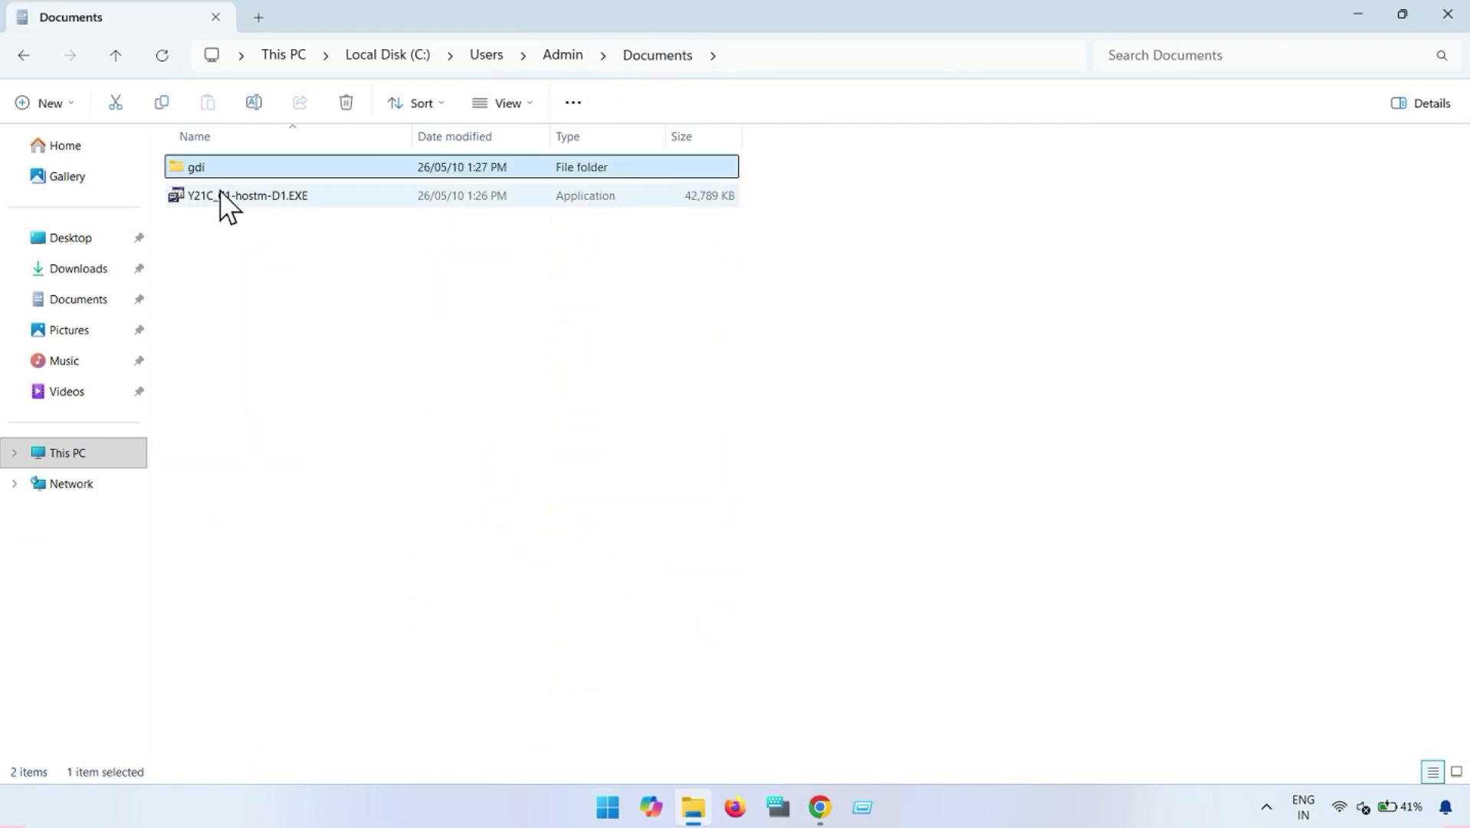
- Open Printers & scanners in Windows Settings and start adding a new device manually
{"action": "left_click", "coordinate": [608, 809]}
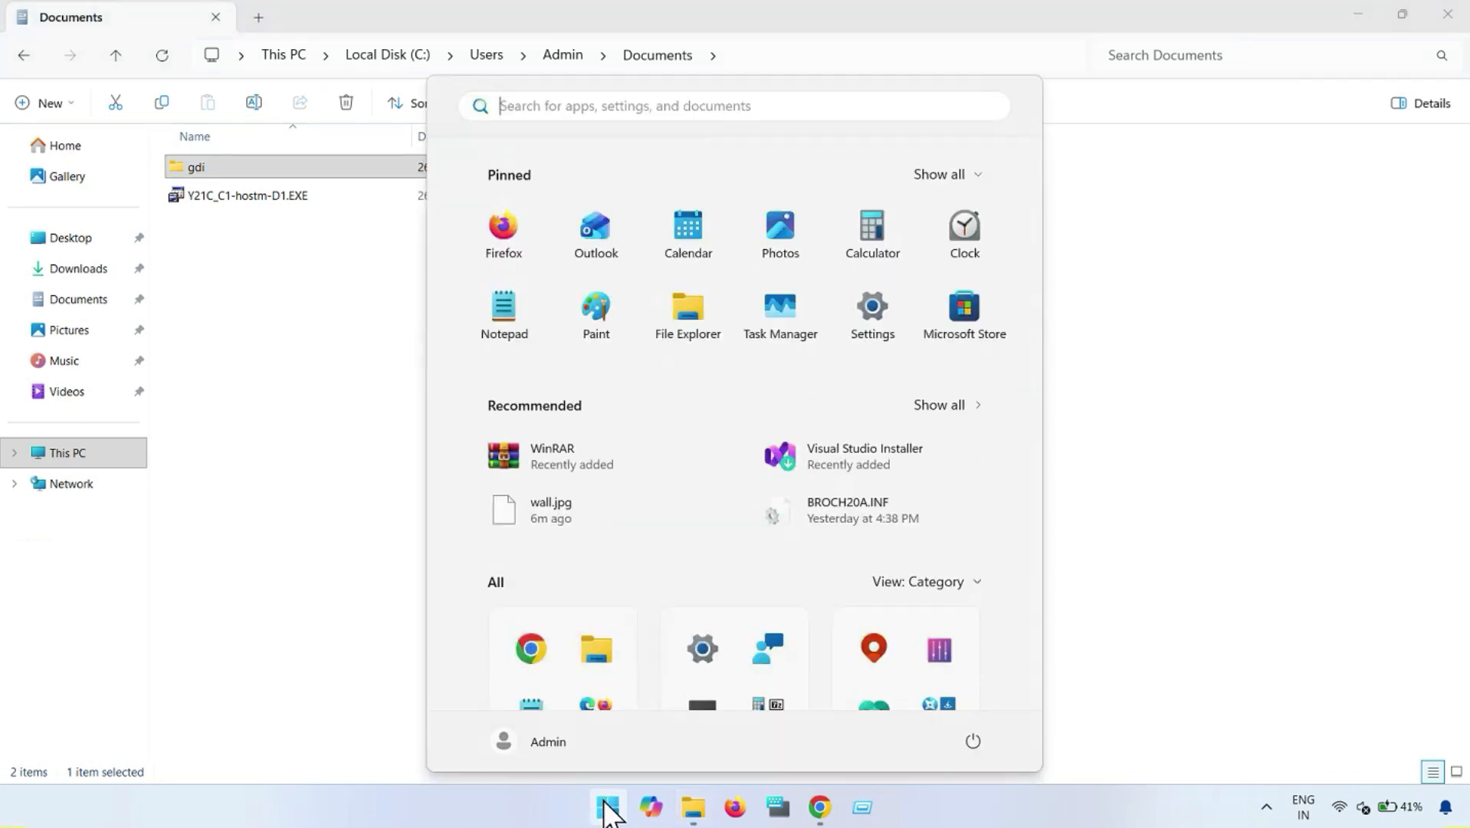
{"action": "left_click", "coordinate": [869, 320]}
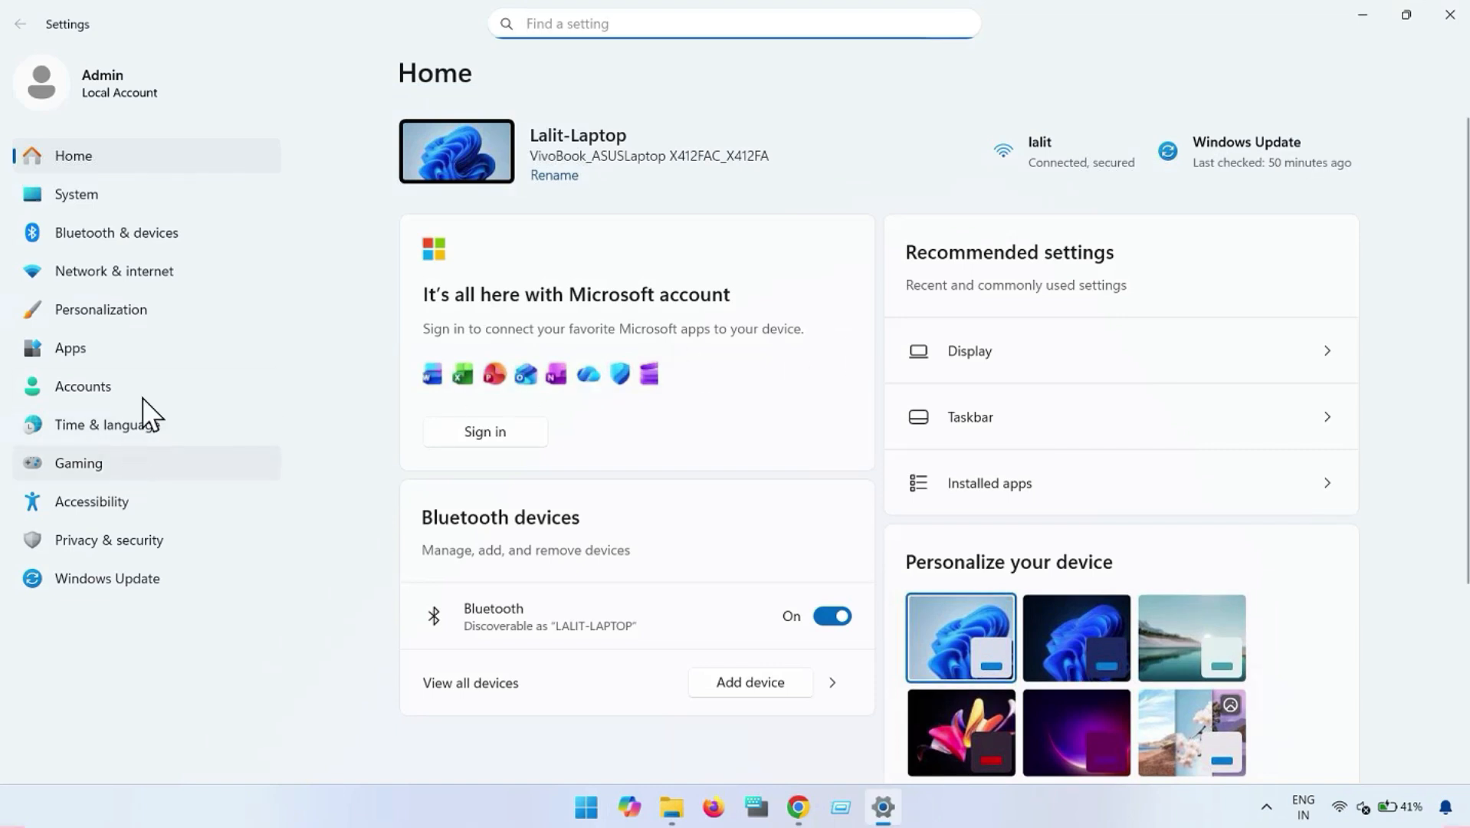
{"action": "left_click", "coordinate": [148, 233]}
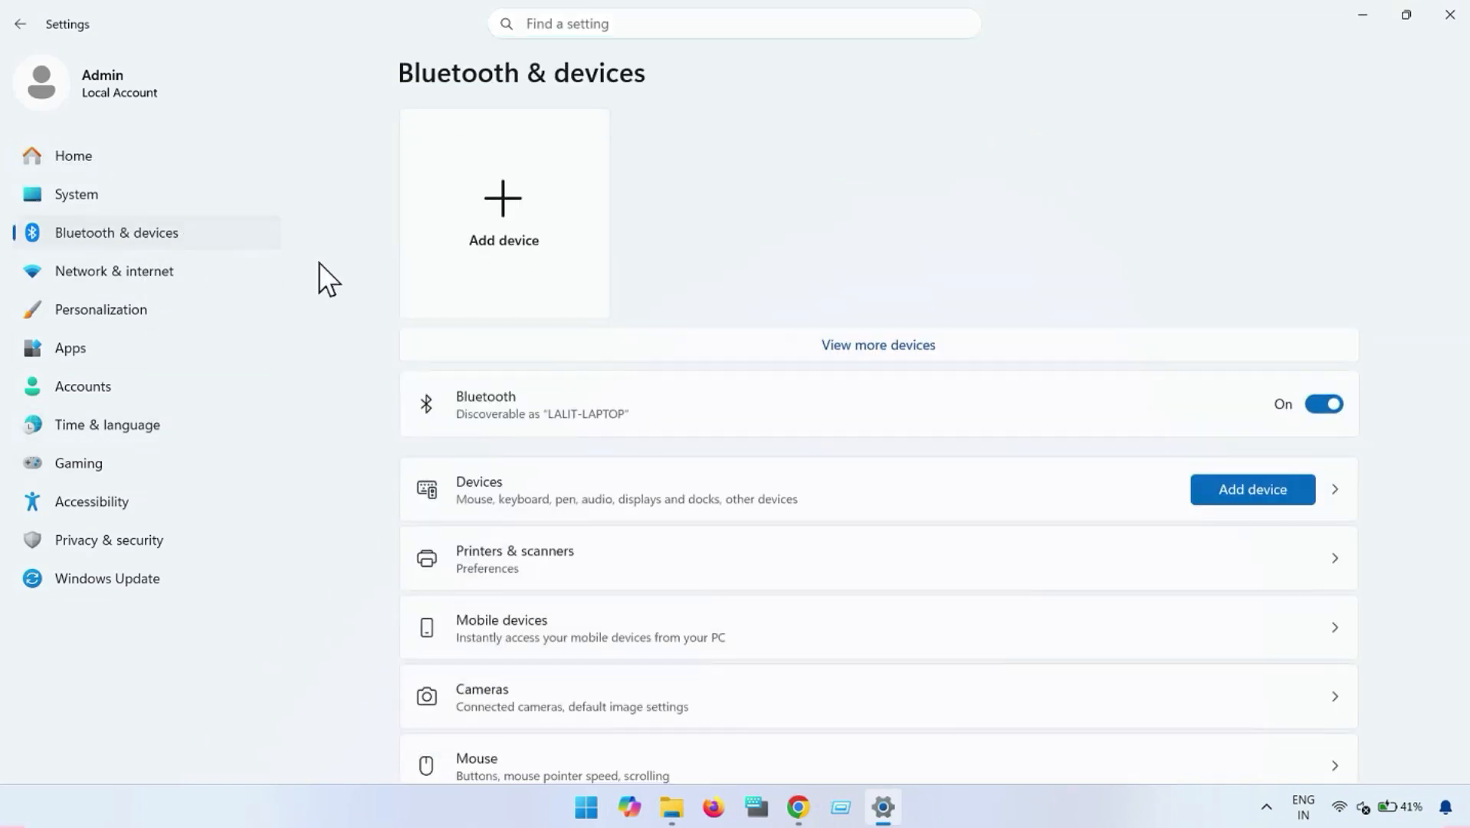
{"action": "left_click", "coordinate": [684, 559]}
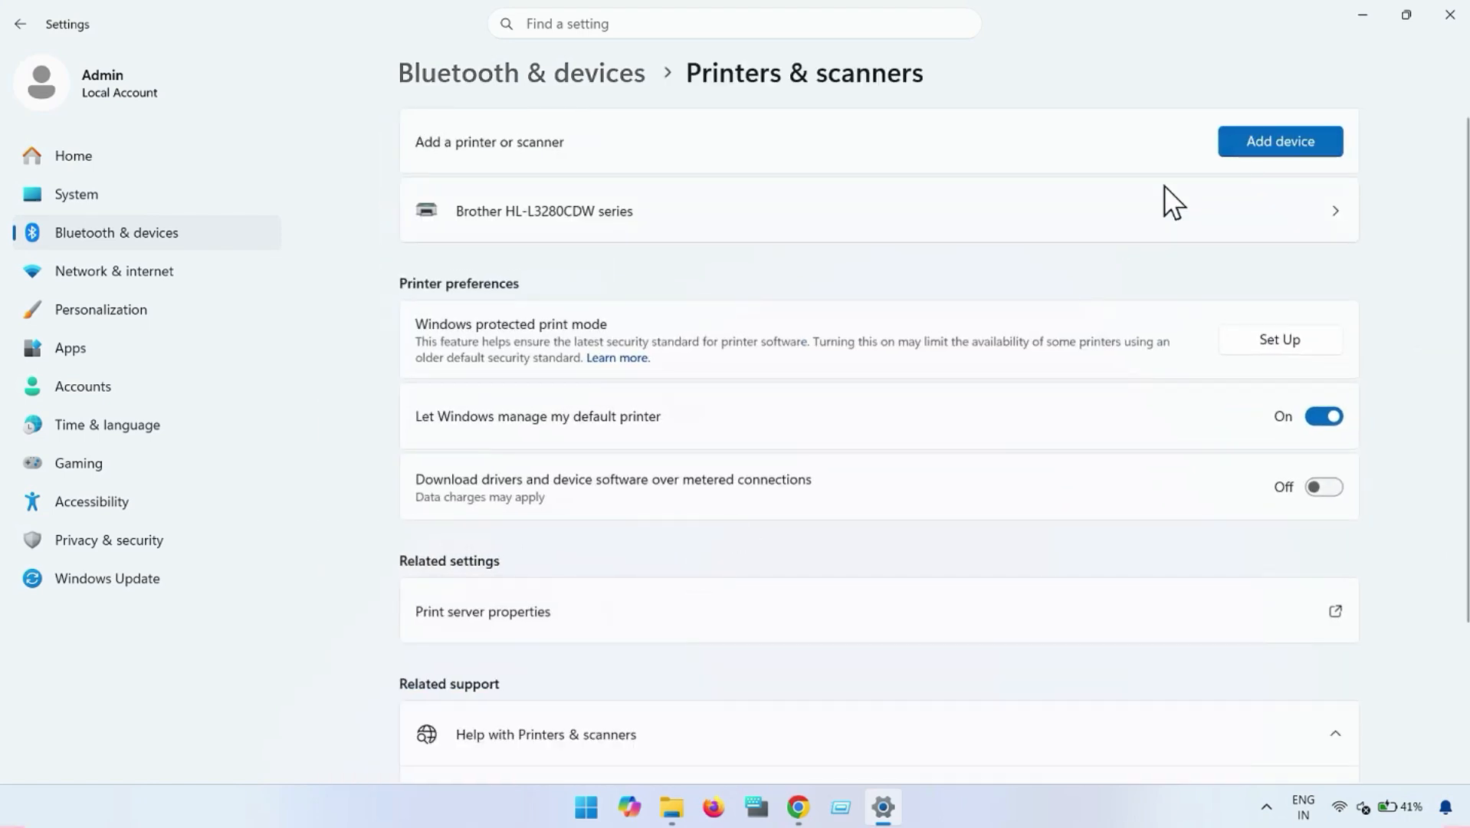
{"action": "left_click", "coordinate": [1259, 141]}
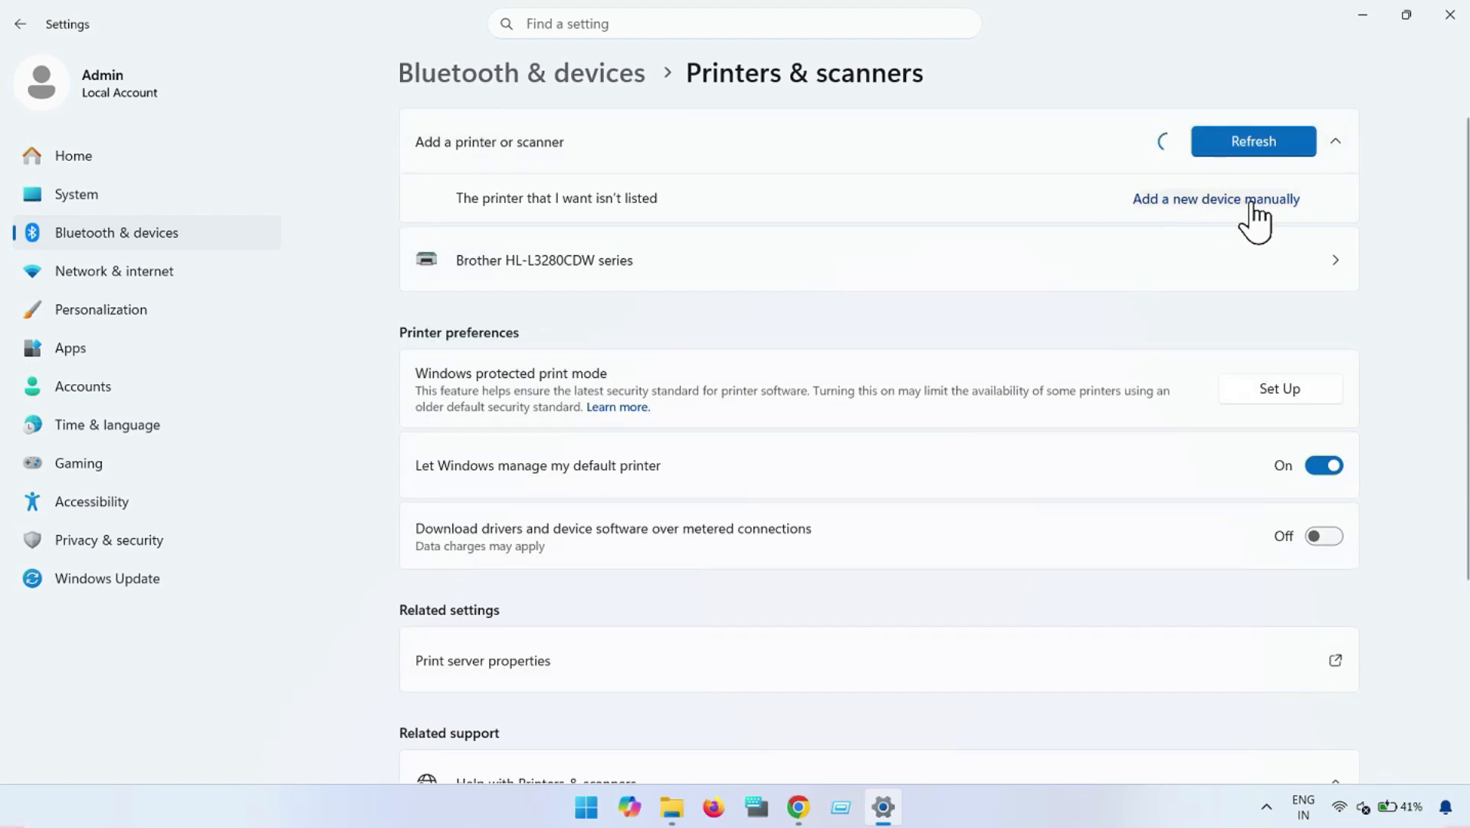
{"action": "left_click", "coordinate": [1258, 202]}
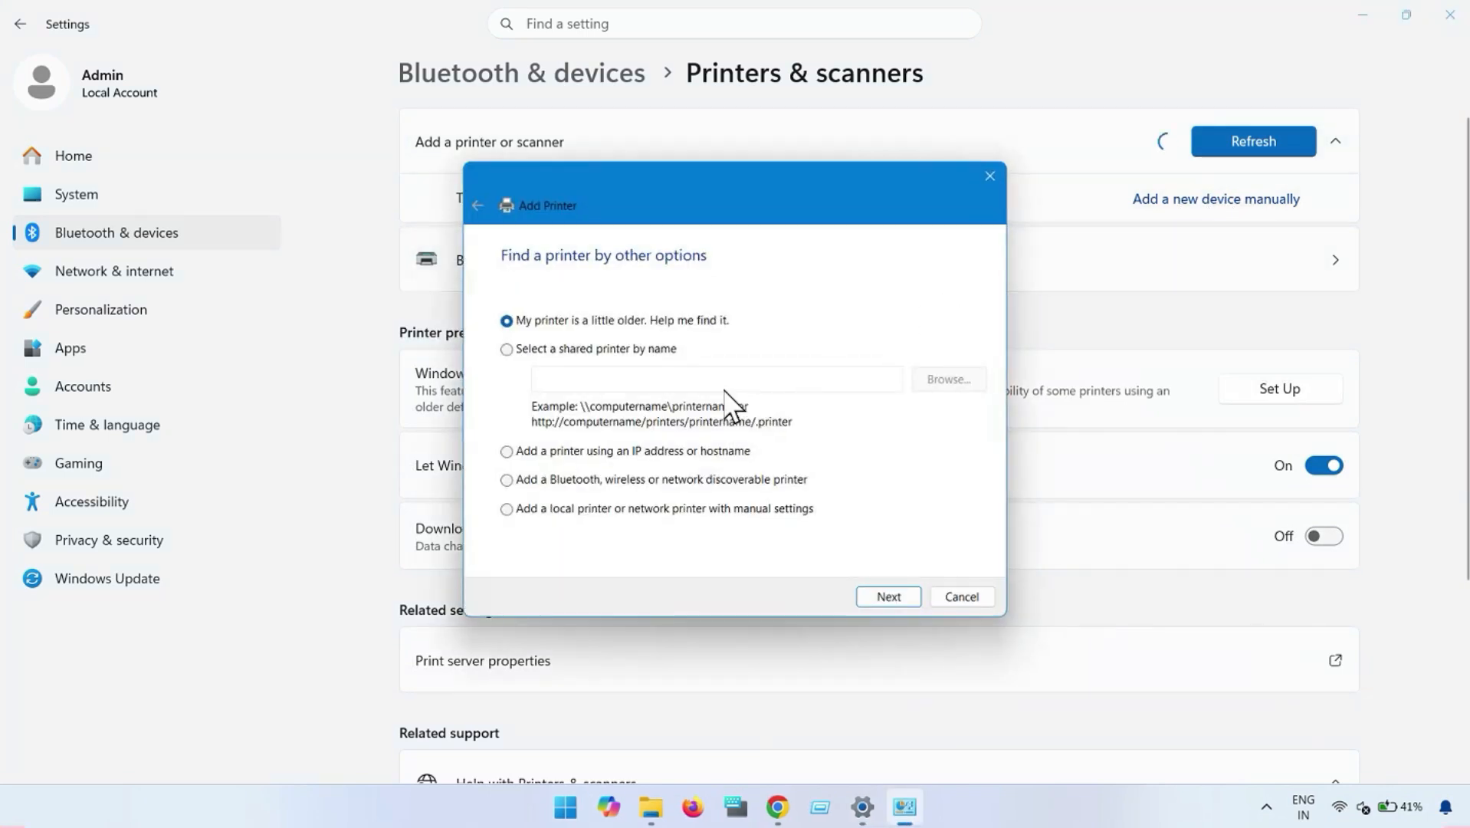
{"action": "left_click", "coordinate": [537, 350]}
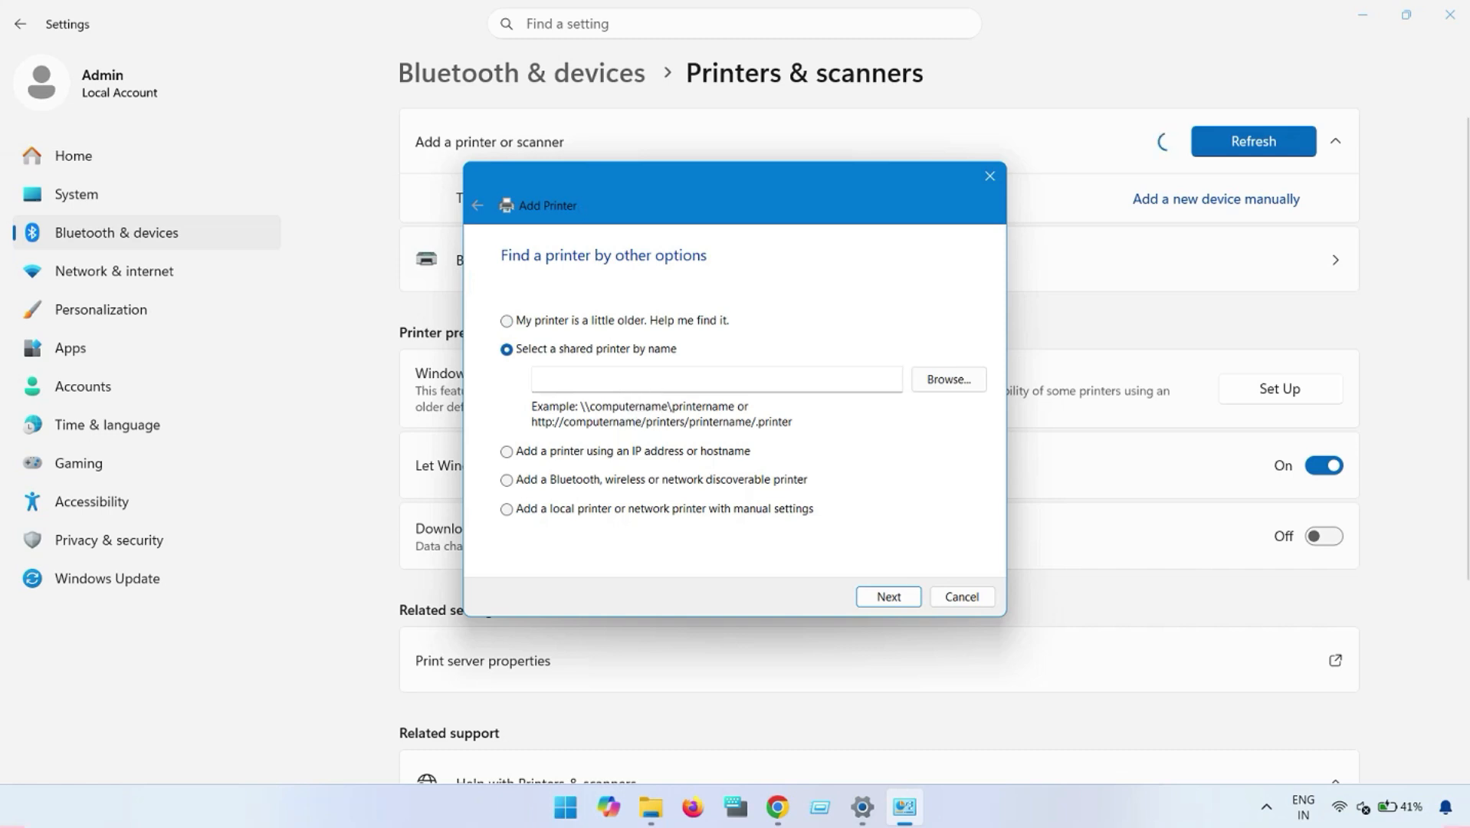
{"action": "left_click", "coordinate": [574, 450]}
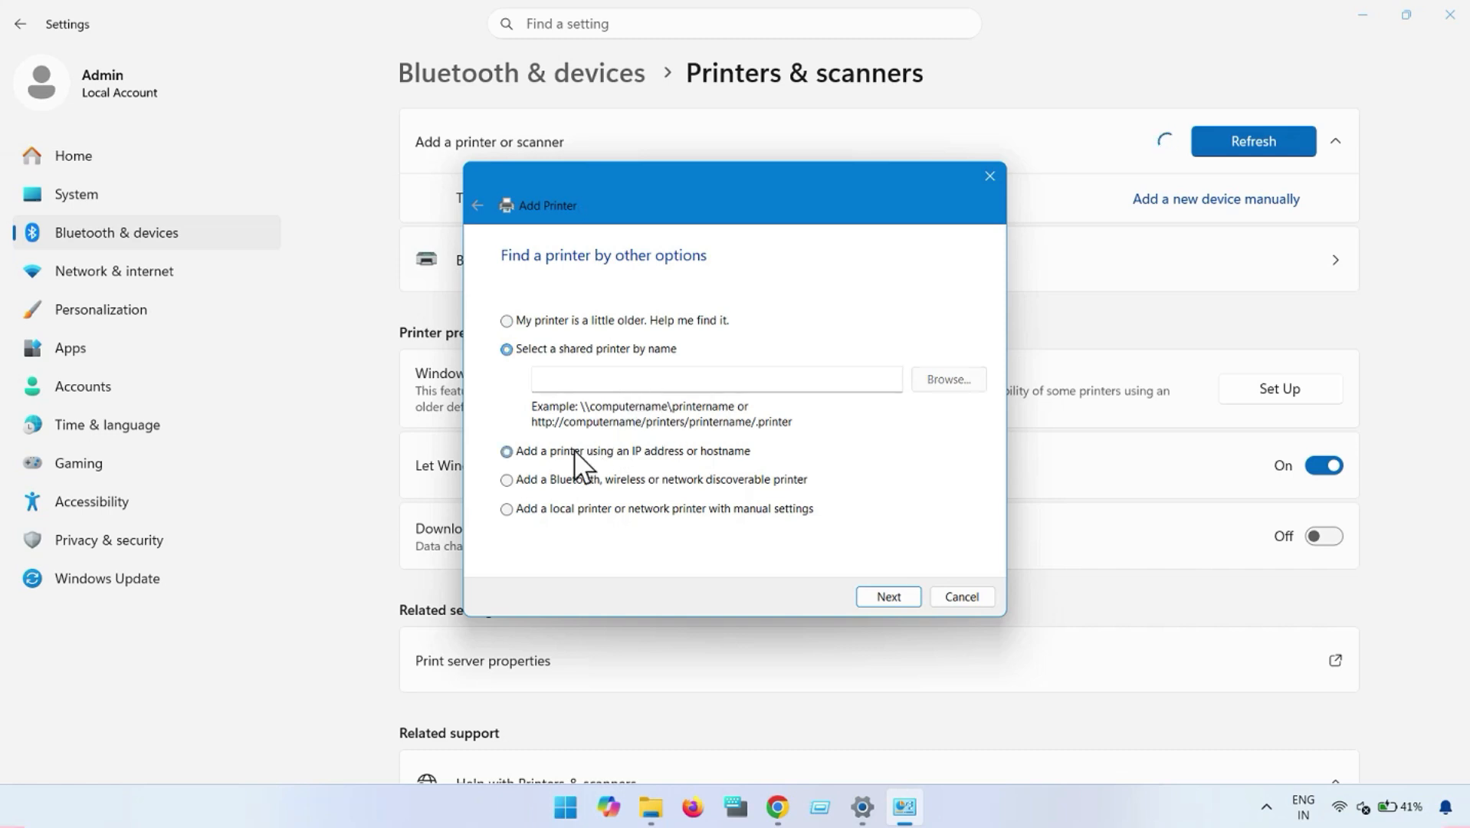
{"action": "left_click", "coordinate": [574, 483]}
{"action": "left_click", "coordinate": [582, 449]}
{"action": "left_click", "coordinate": [889, 598]}
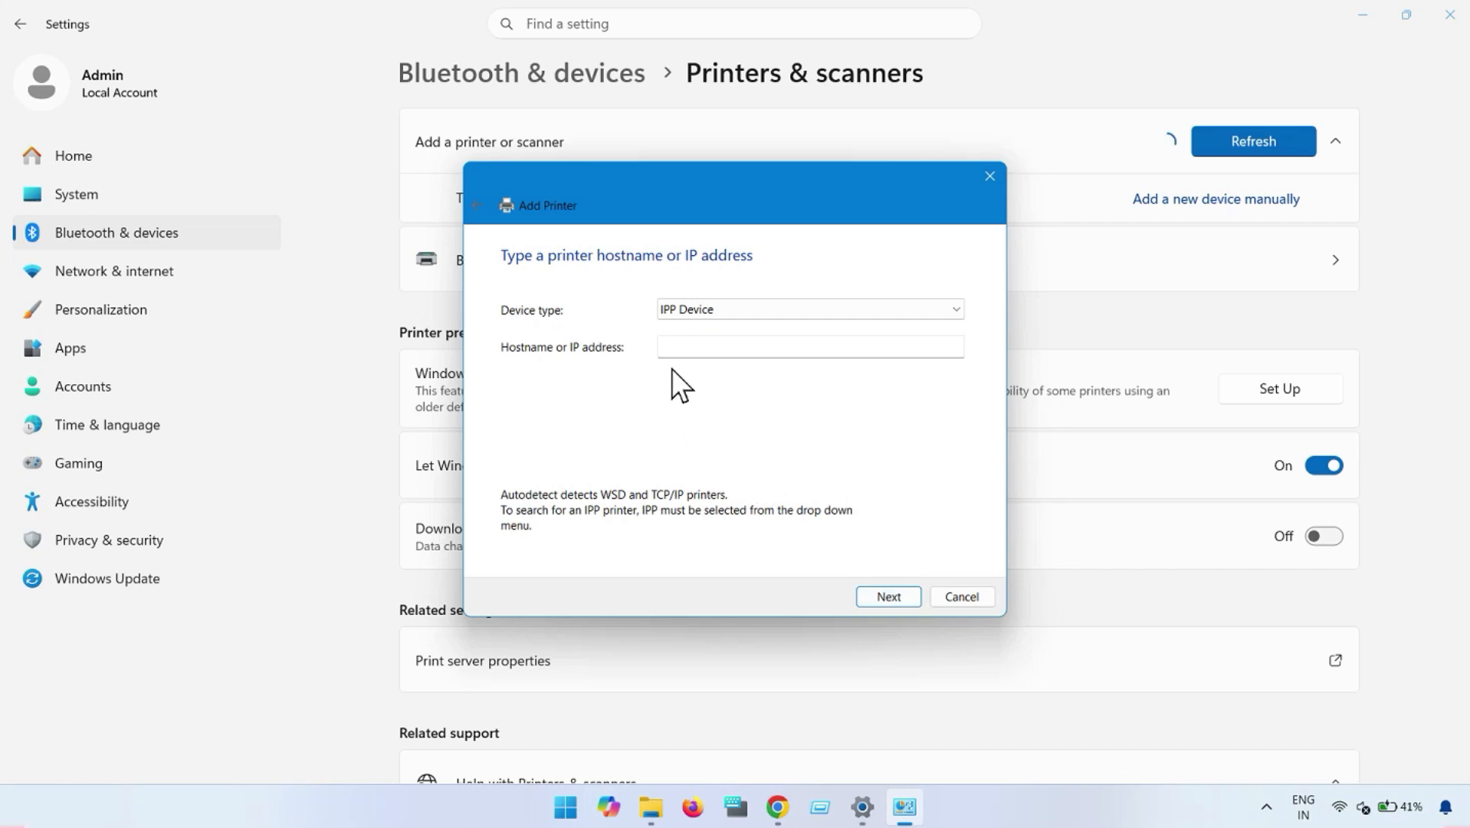
{"action": "left_click", "coordinate": [477, 207]}
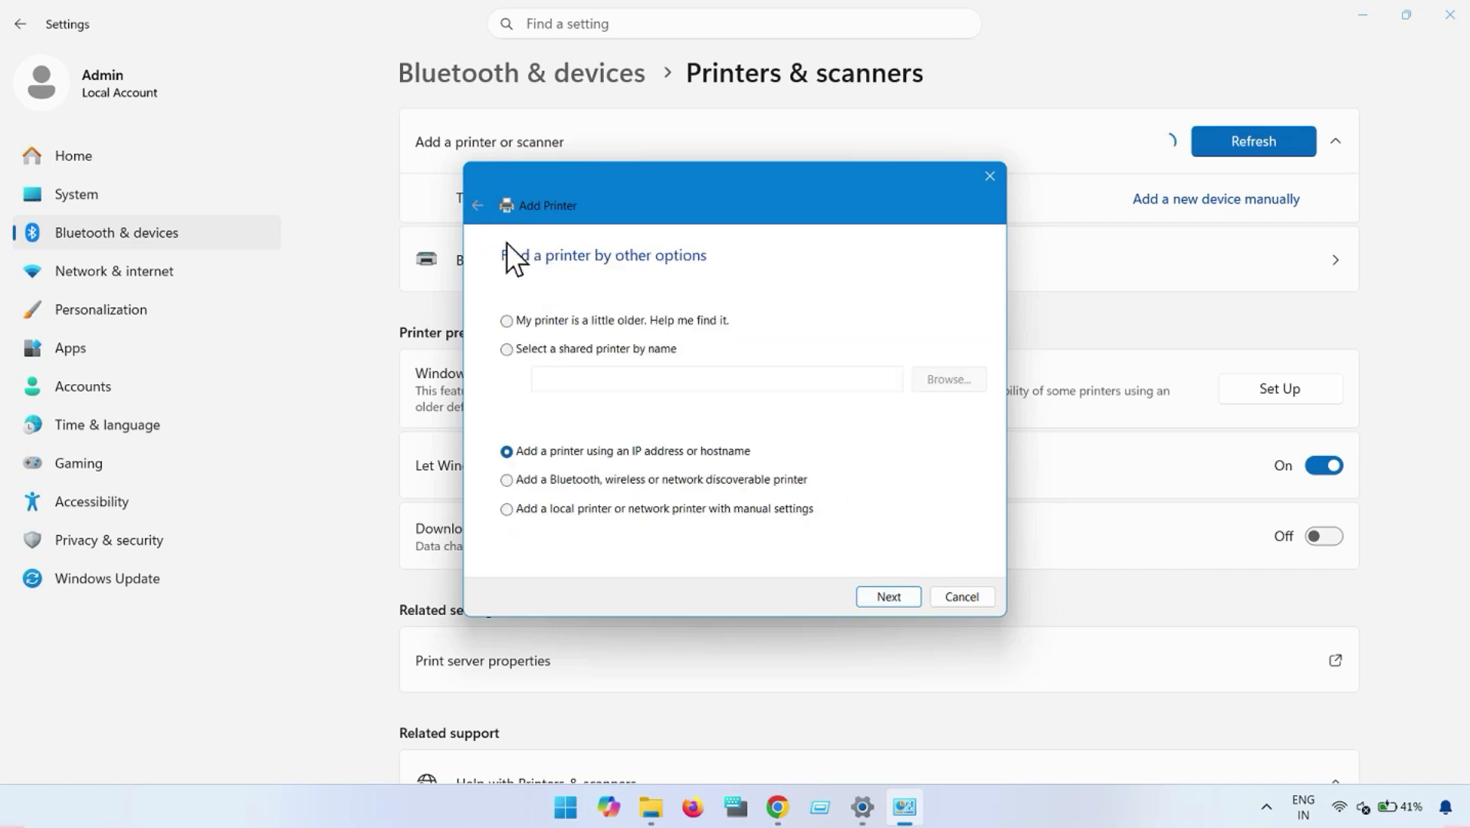
- Choose to add a local or network printer with manual settings, using the existing port LPT1: (Printer Port)
{"action": "left_click", "coordinate": [580, 508]}
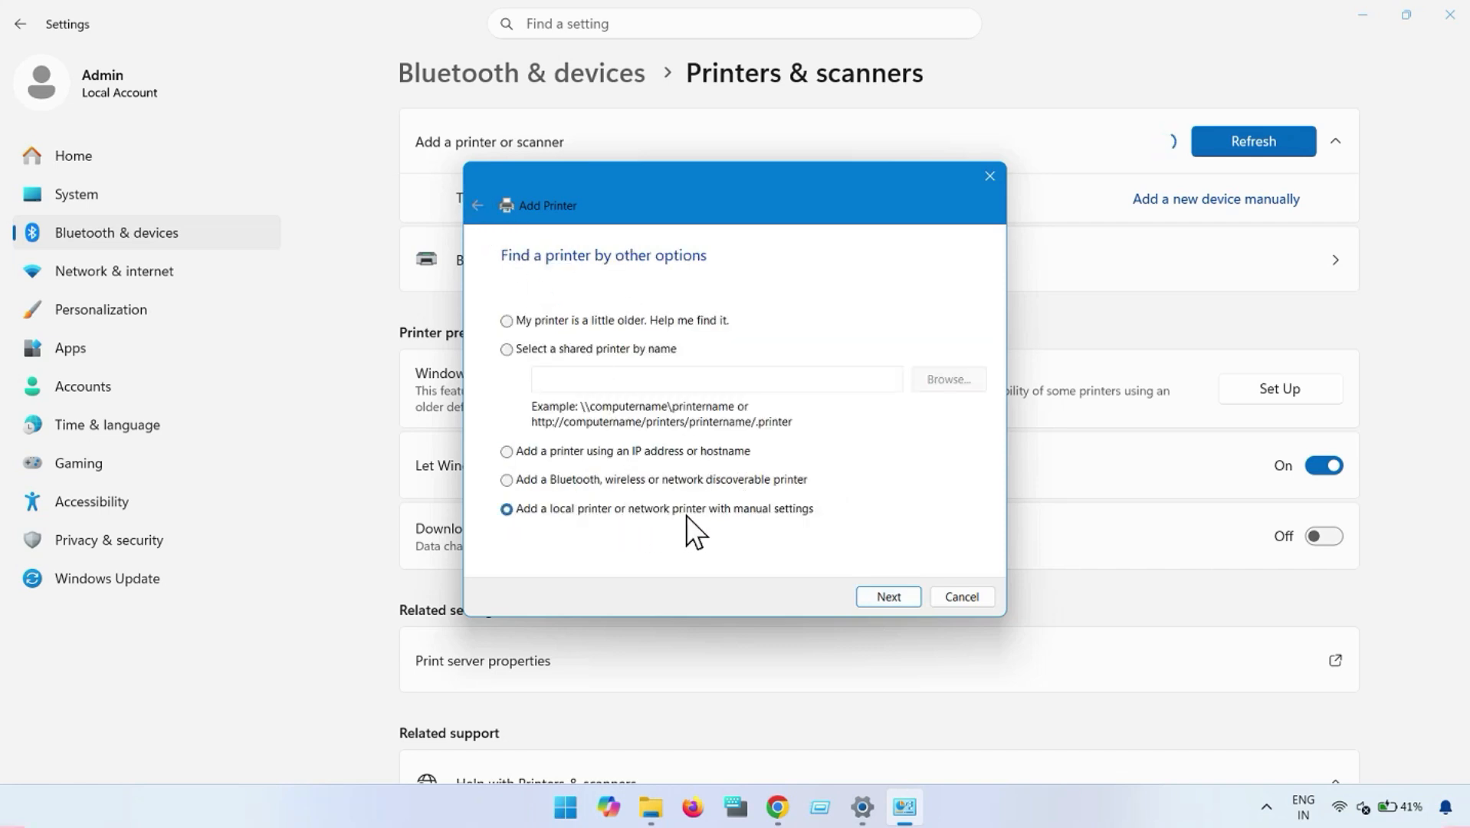
{"action": "left_click", "coordinate": [887, 598]}
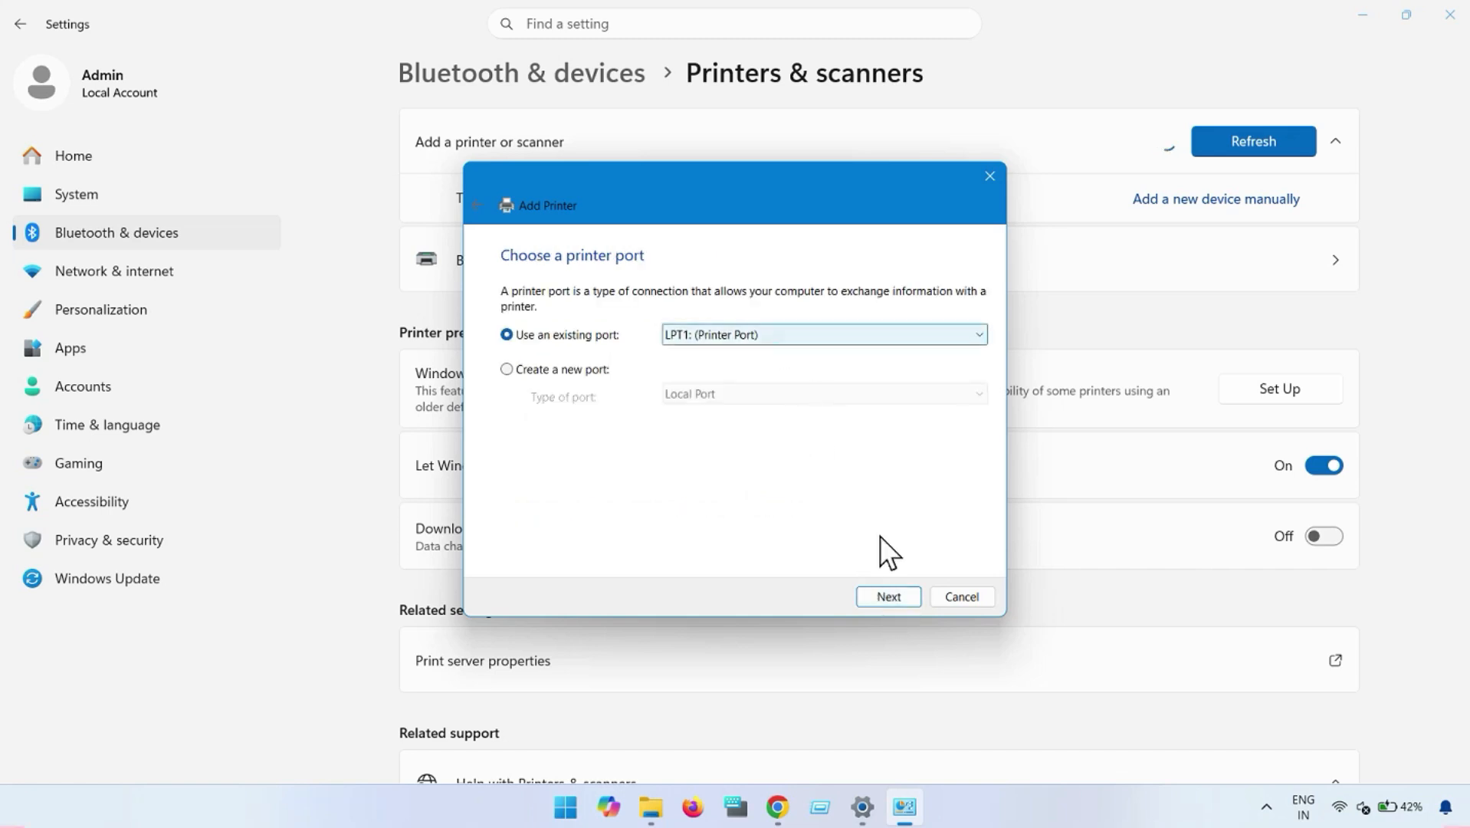
{"action": "left_click", "coordinate": [889, 596]}
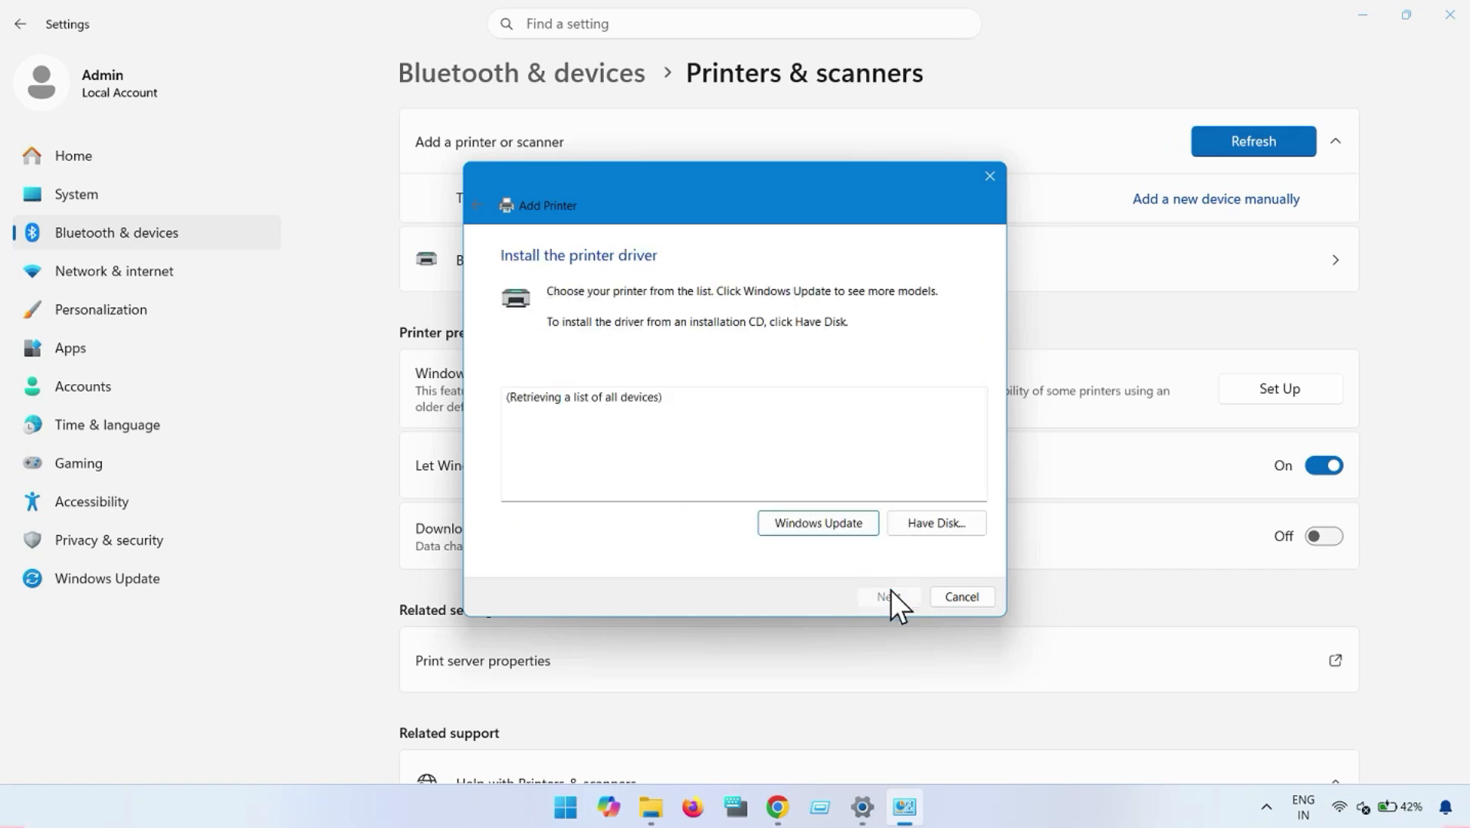
- Load the printer driver from disk using brimc20a.inf in the Documents\gdi folder
{"action": "left_click", "coordinate": [937, 525]}
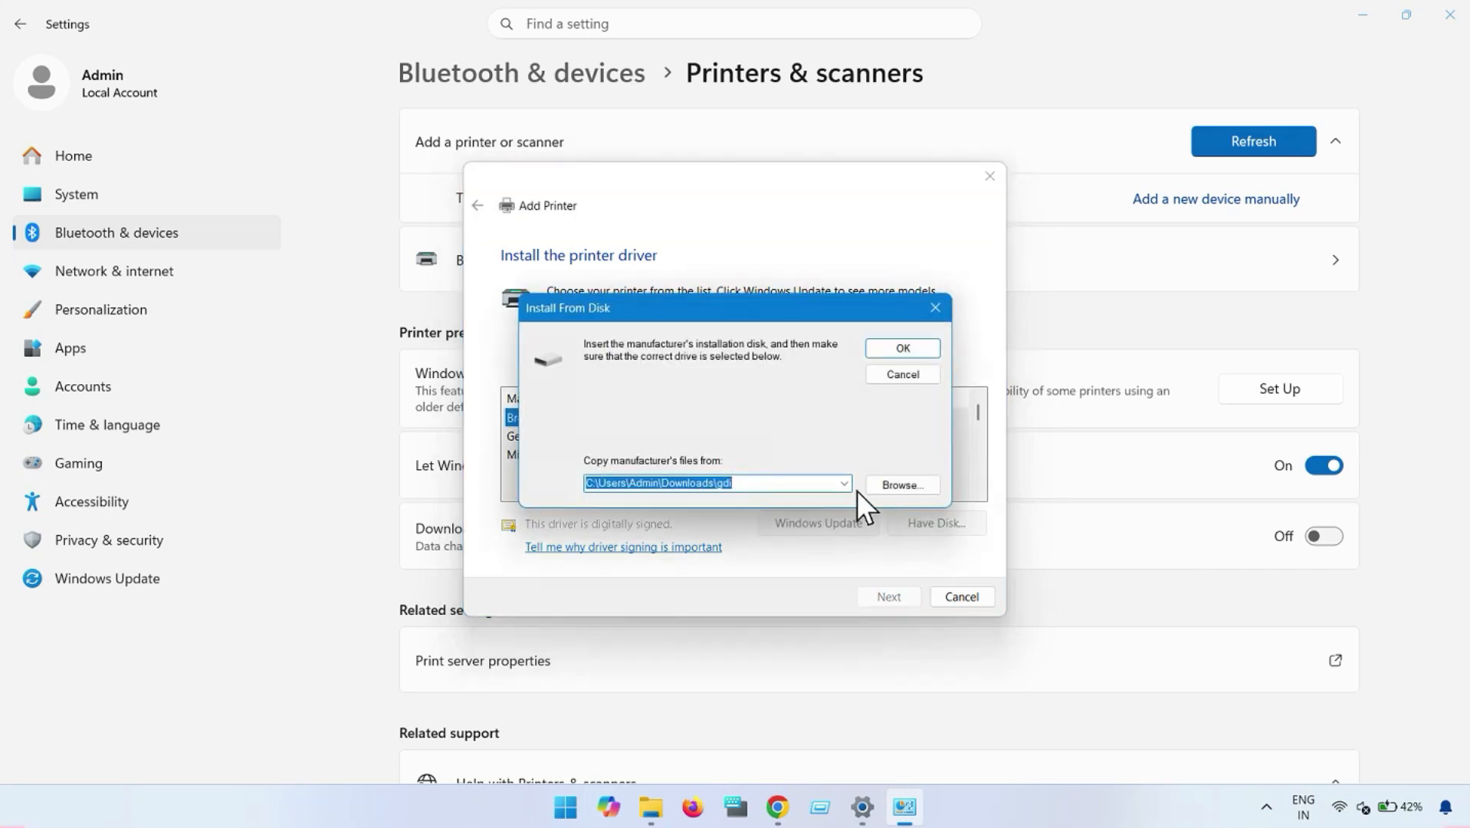
{"action": "left_click", "coordinate": [902, 484]}
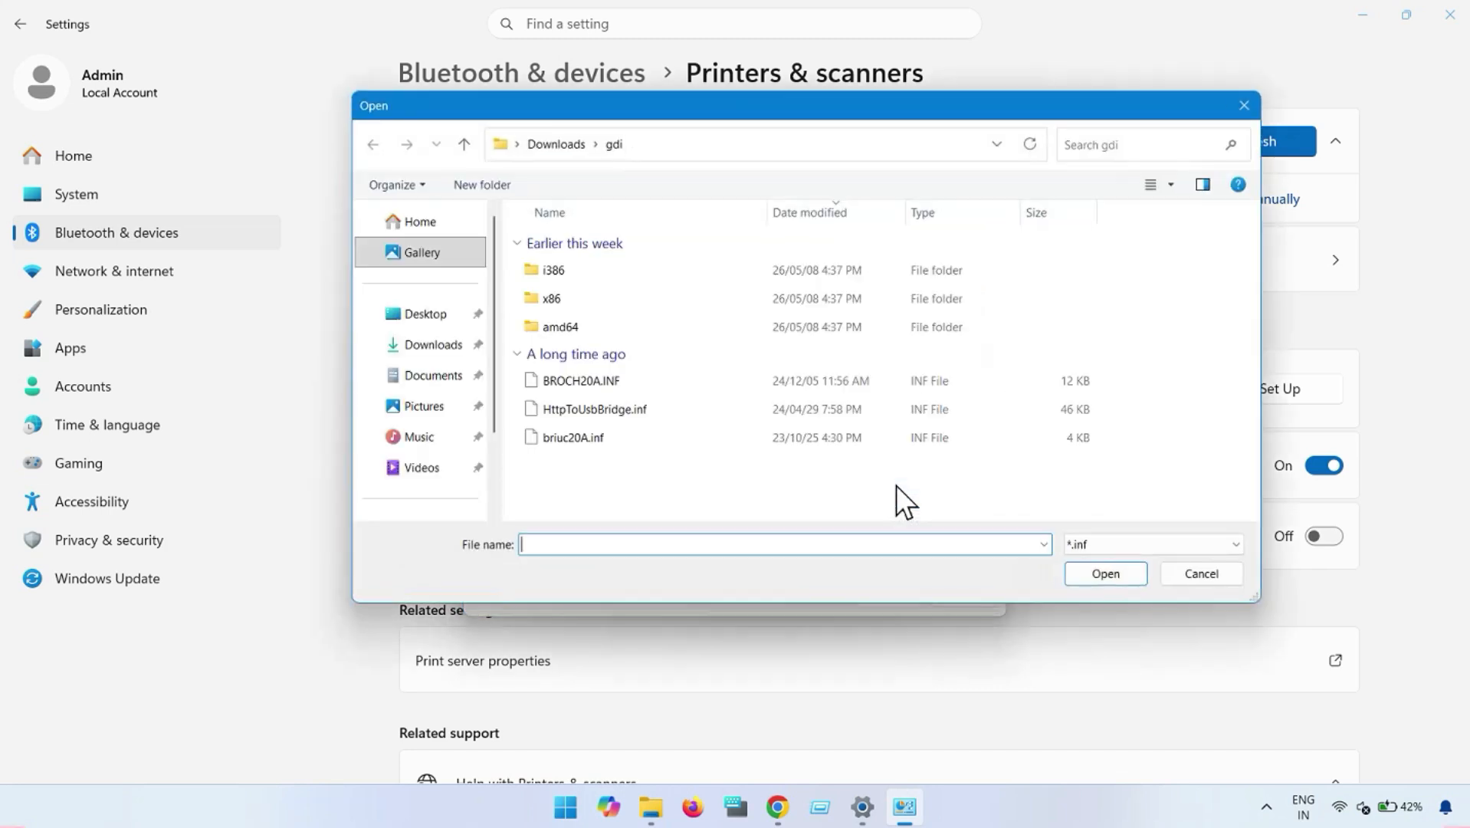
{"action": "left_click", "coordinate": [426, 377]}
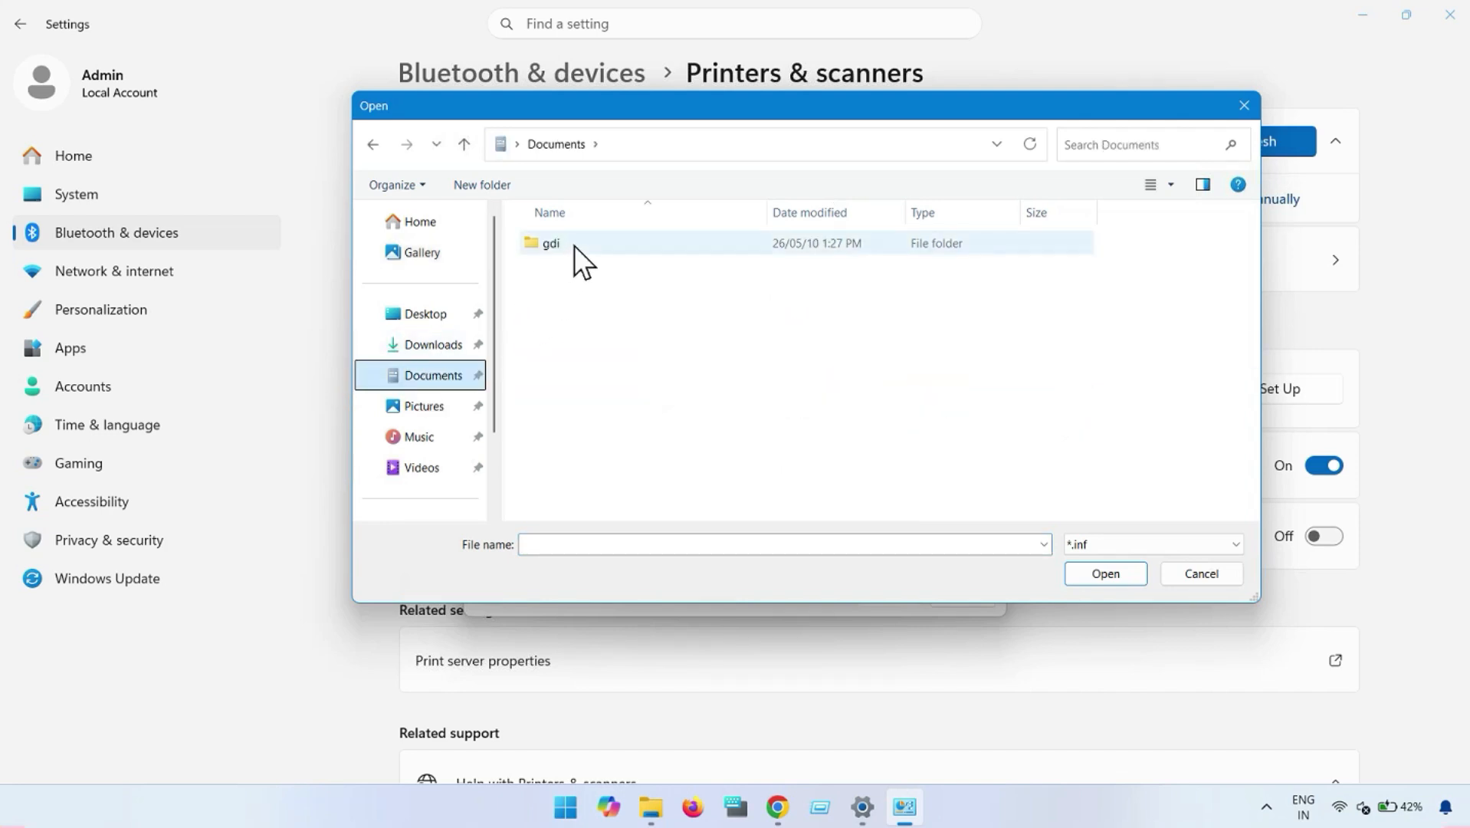
{"action": "double_click", "coordinate": [601, 244]}
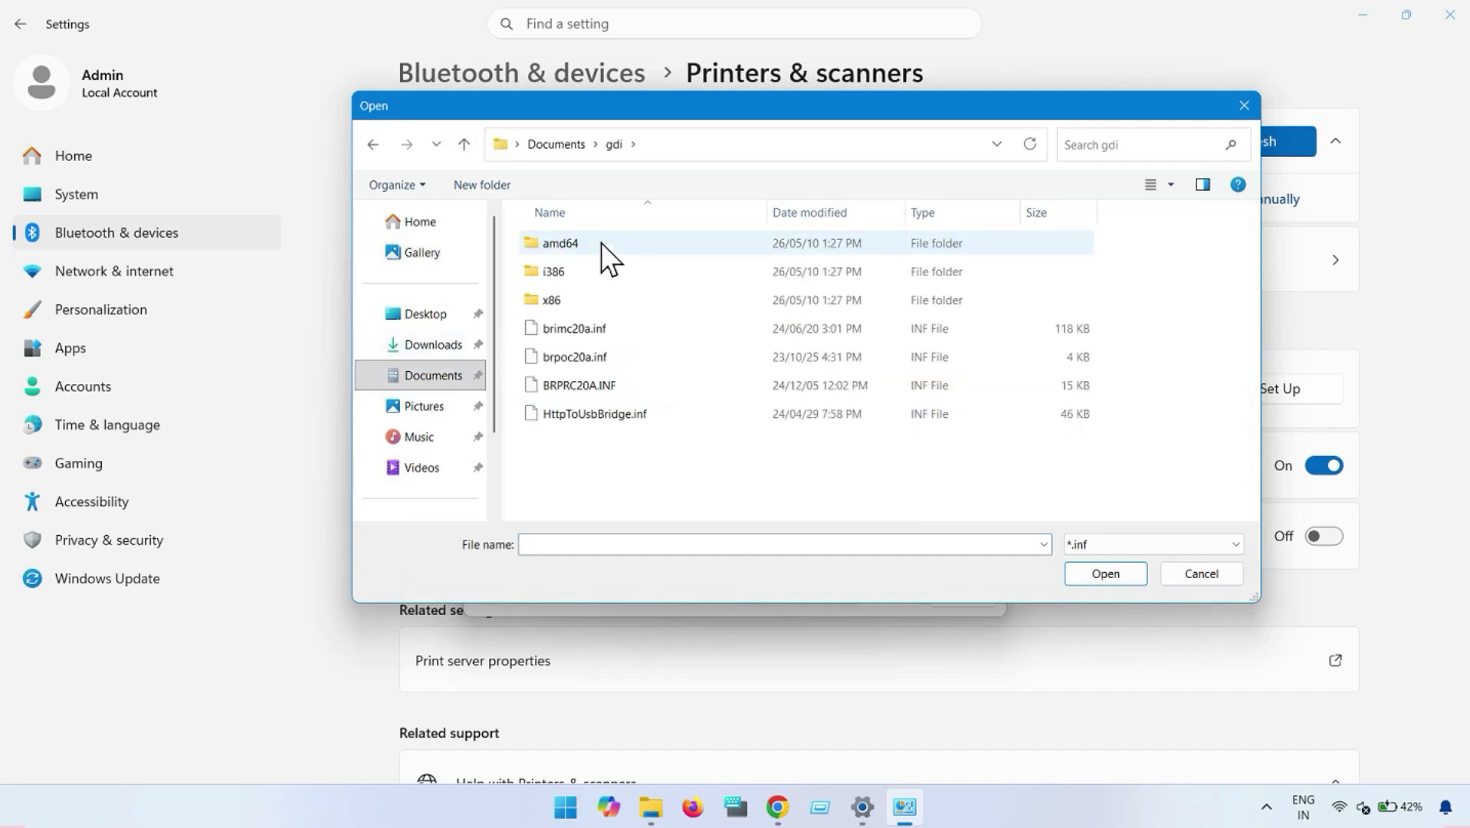
{"action": "left_click", "coordinate": [589, 325]}
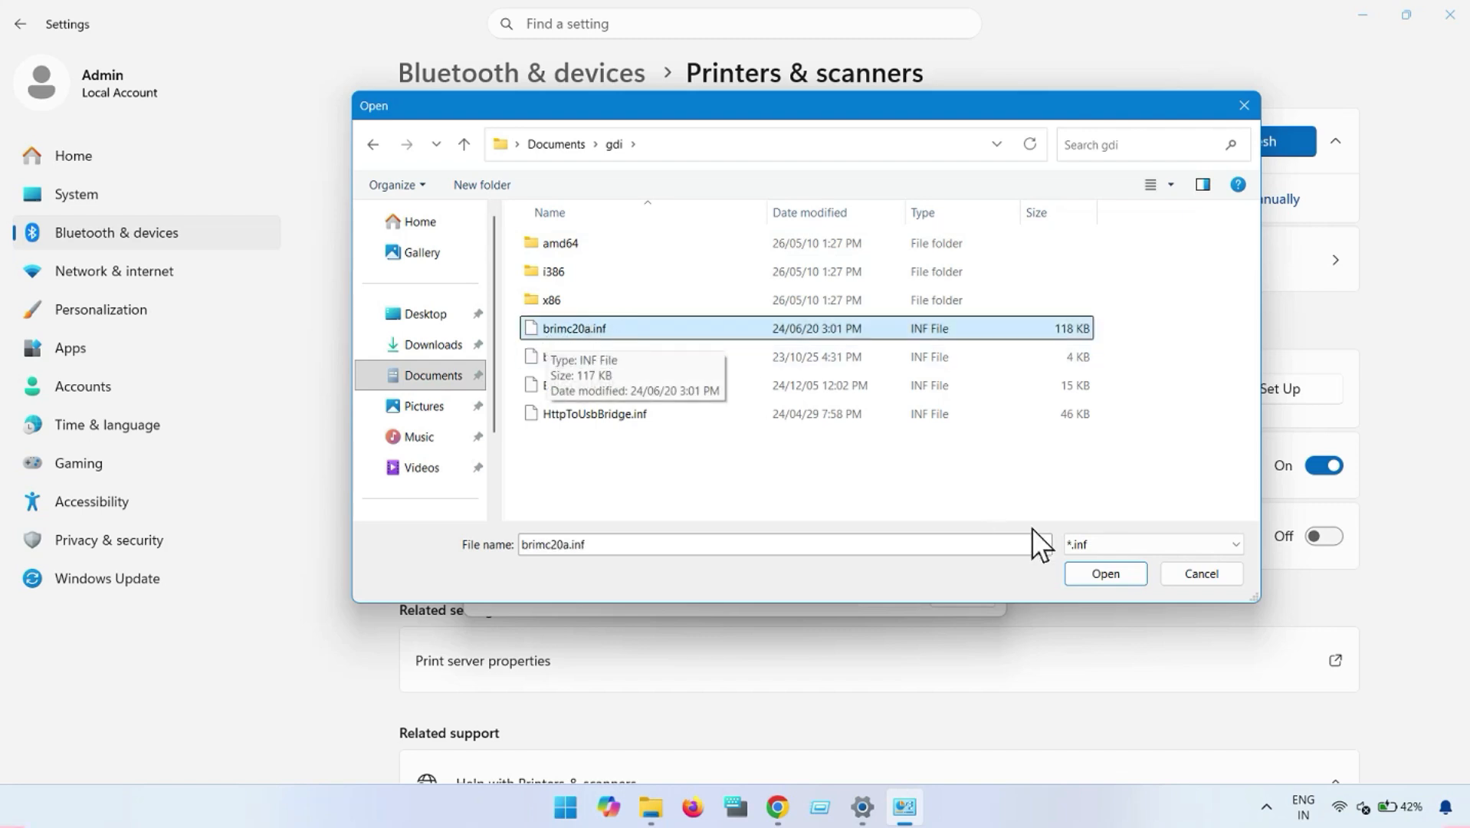
{"action": "left_click", "coordinate": [1102, 576]}
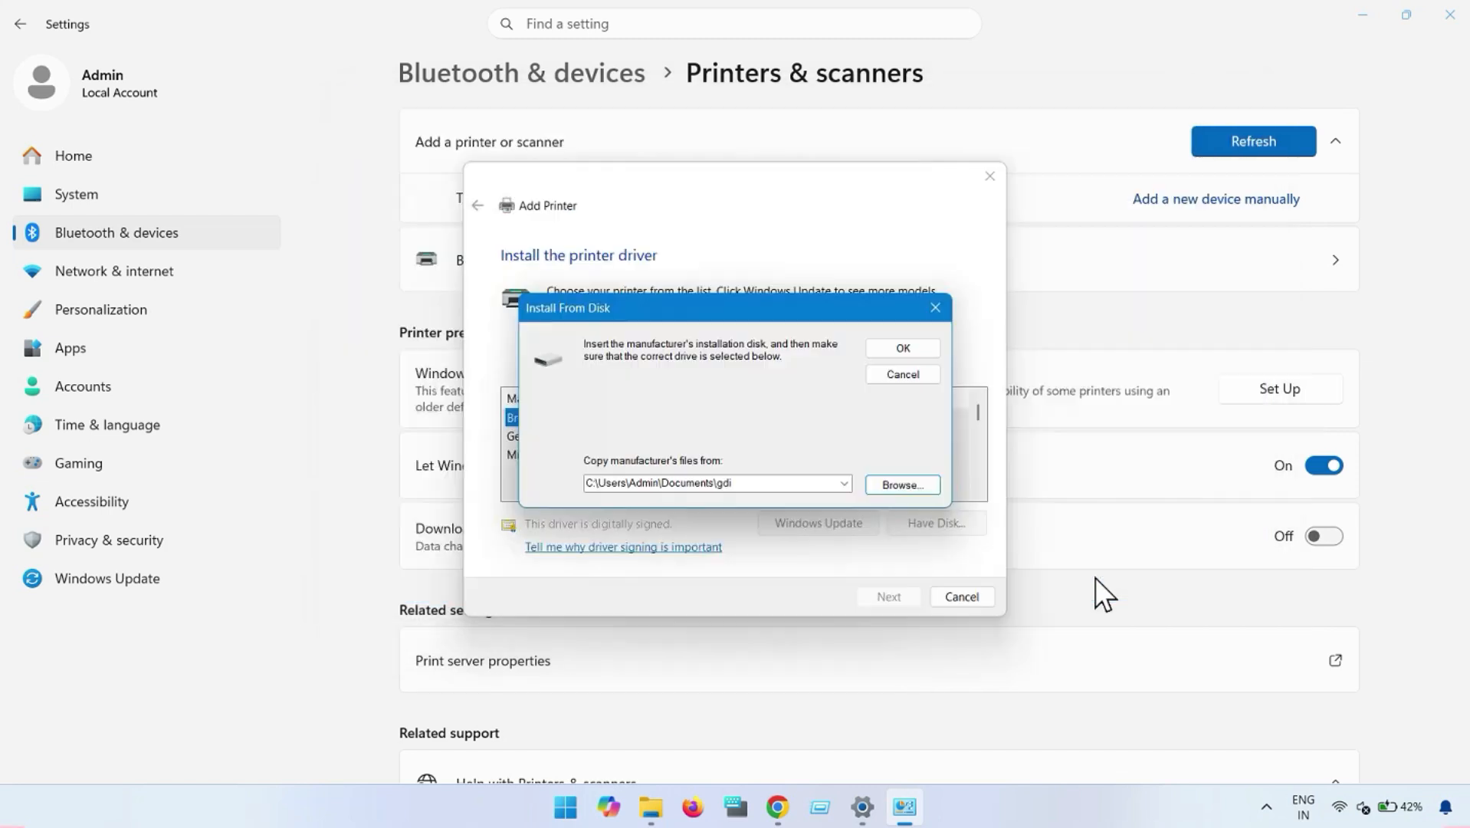
{"action": "left_click", "coordinate": [903, 348]}
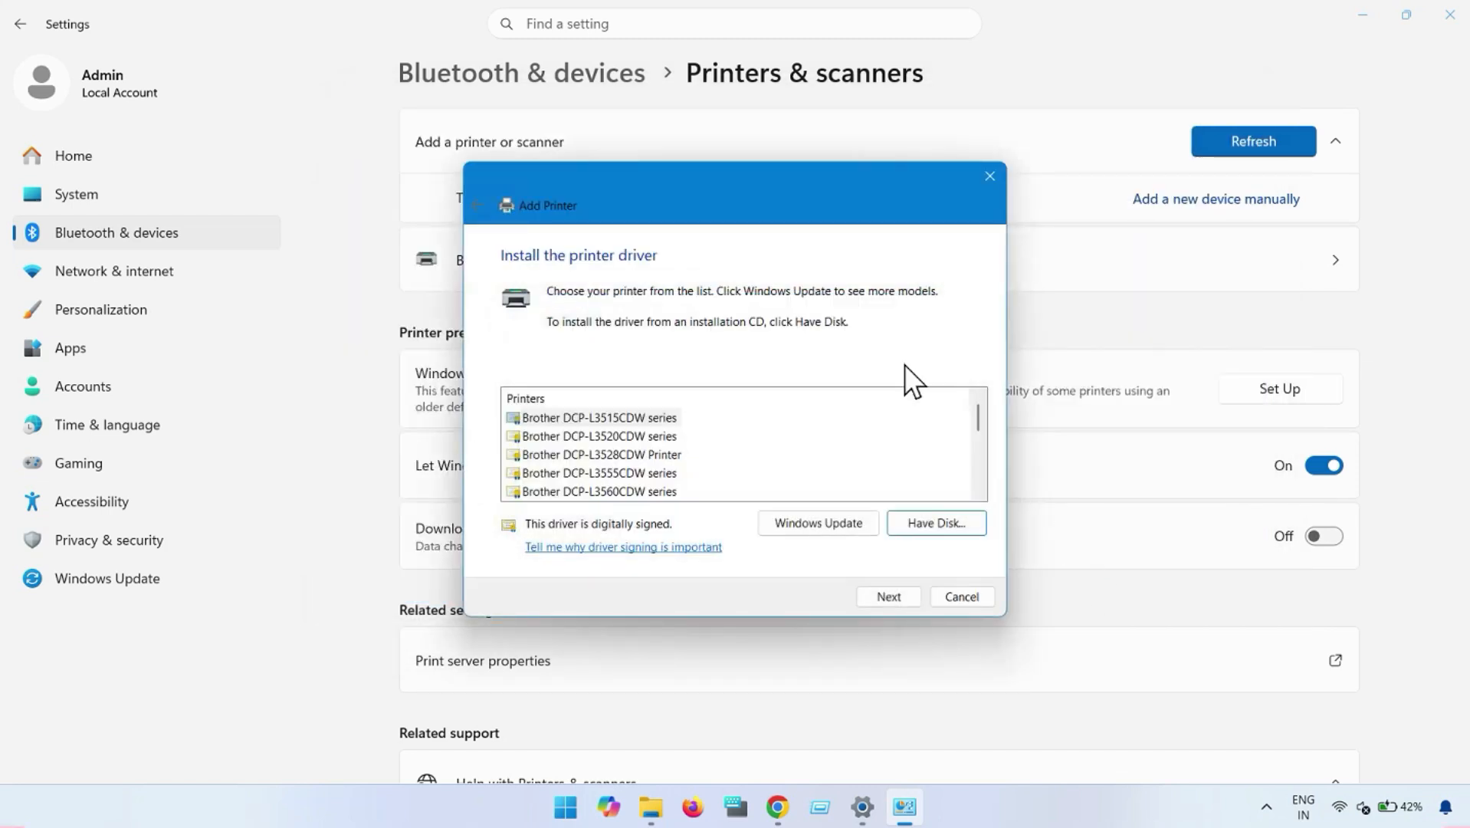
- Install the Brother MFC-L3760CDW series printer, sharing it on the network under the suggested share name, and finish the wizard
{"action": "scroll", "coordinate": [601, 460], "scroll_direction": "down", "scroll_amount": 5}
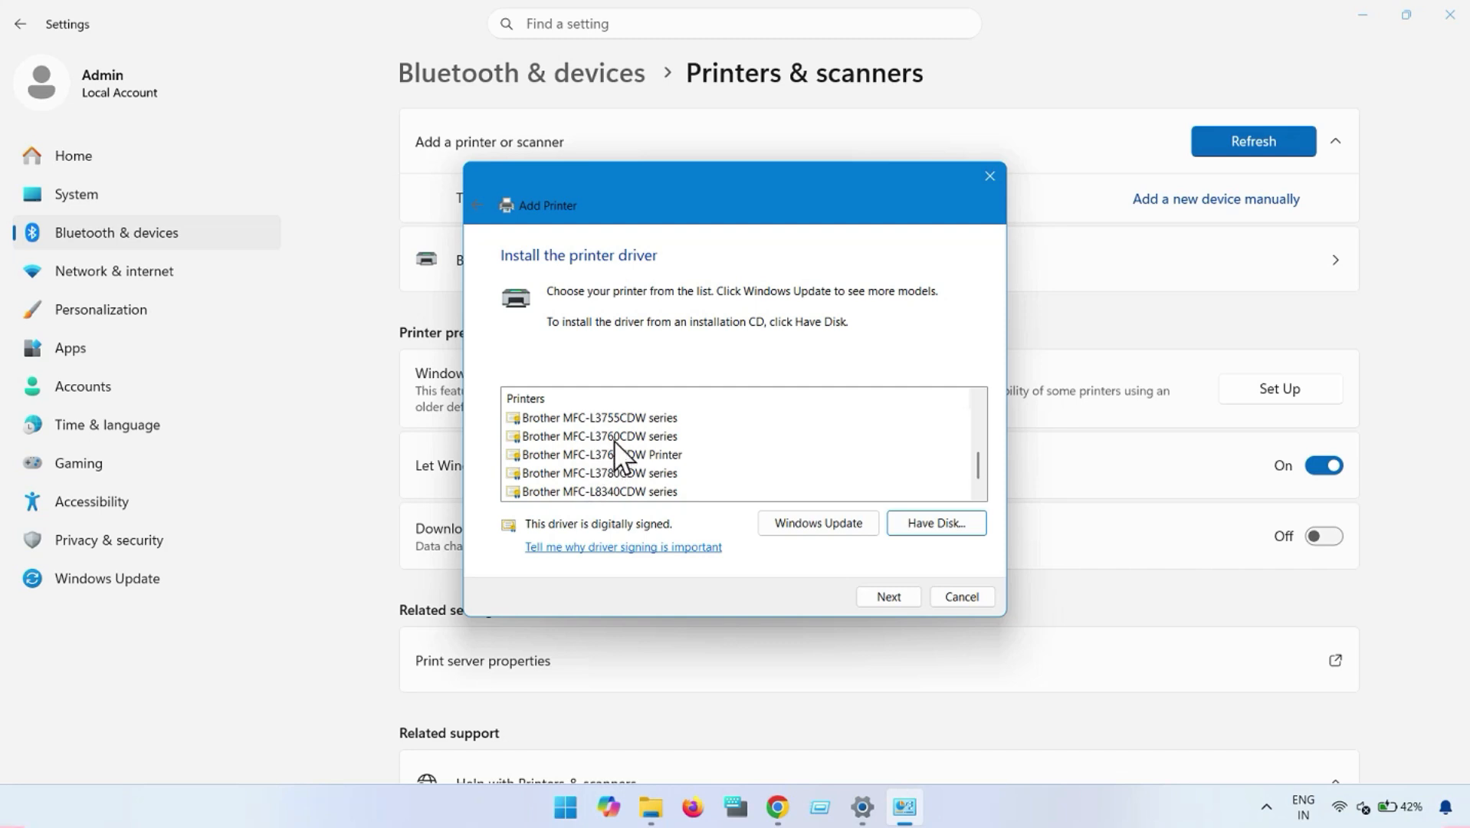
{"action": "left_click", "coordinate": [616, 437]}
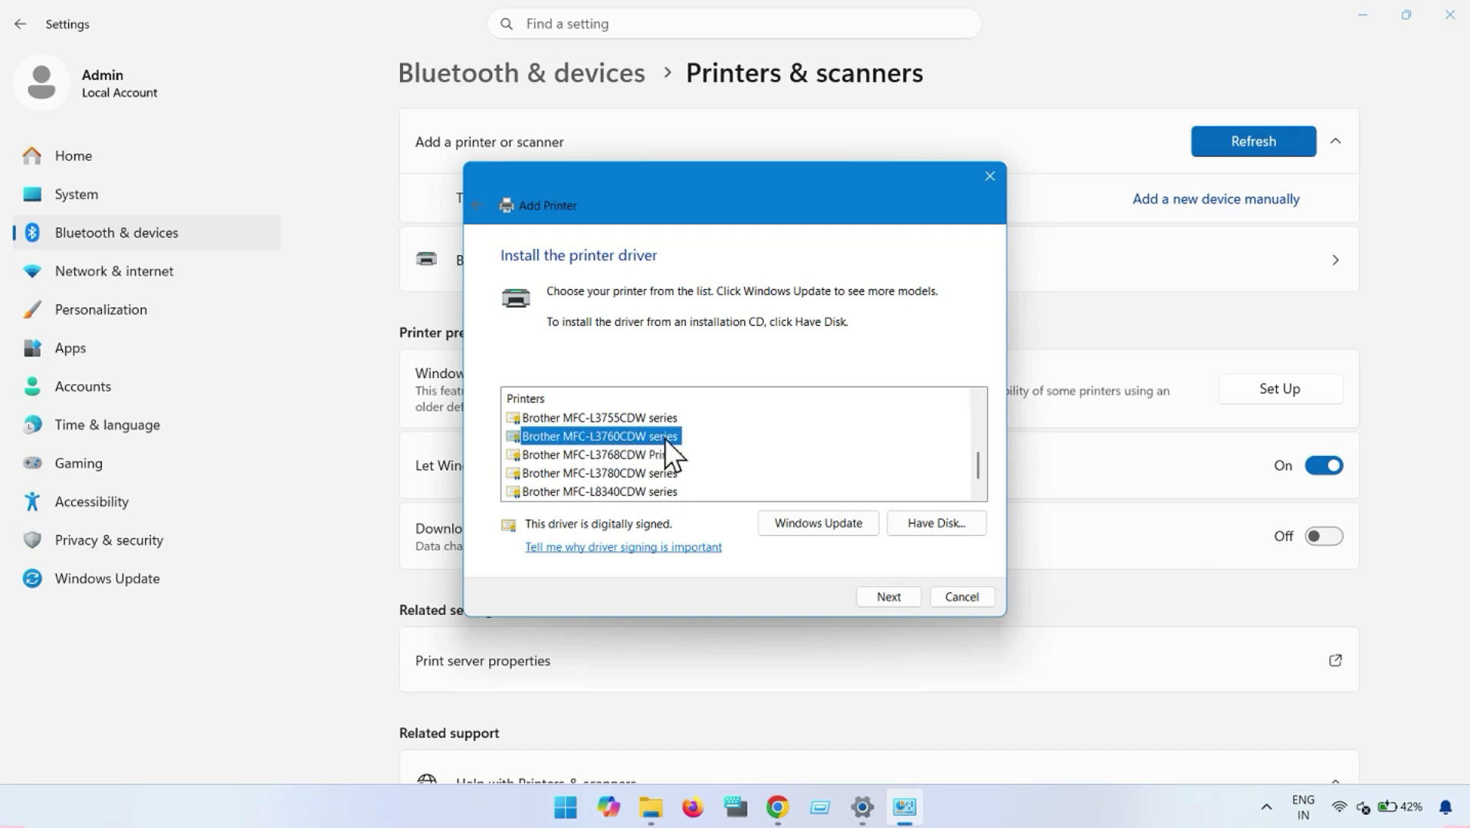
{"action": "left_click", "coordinate": [896, 592]}
{"action": "left_click", "coordinate": [899, 596]}
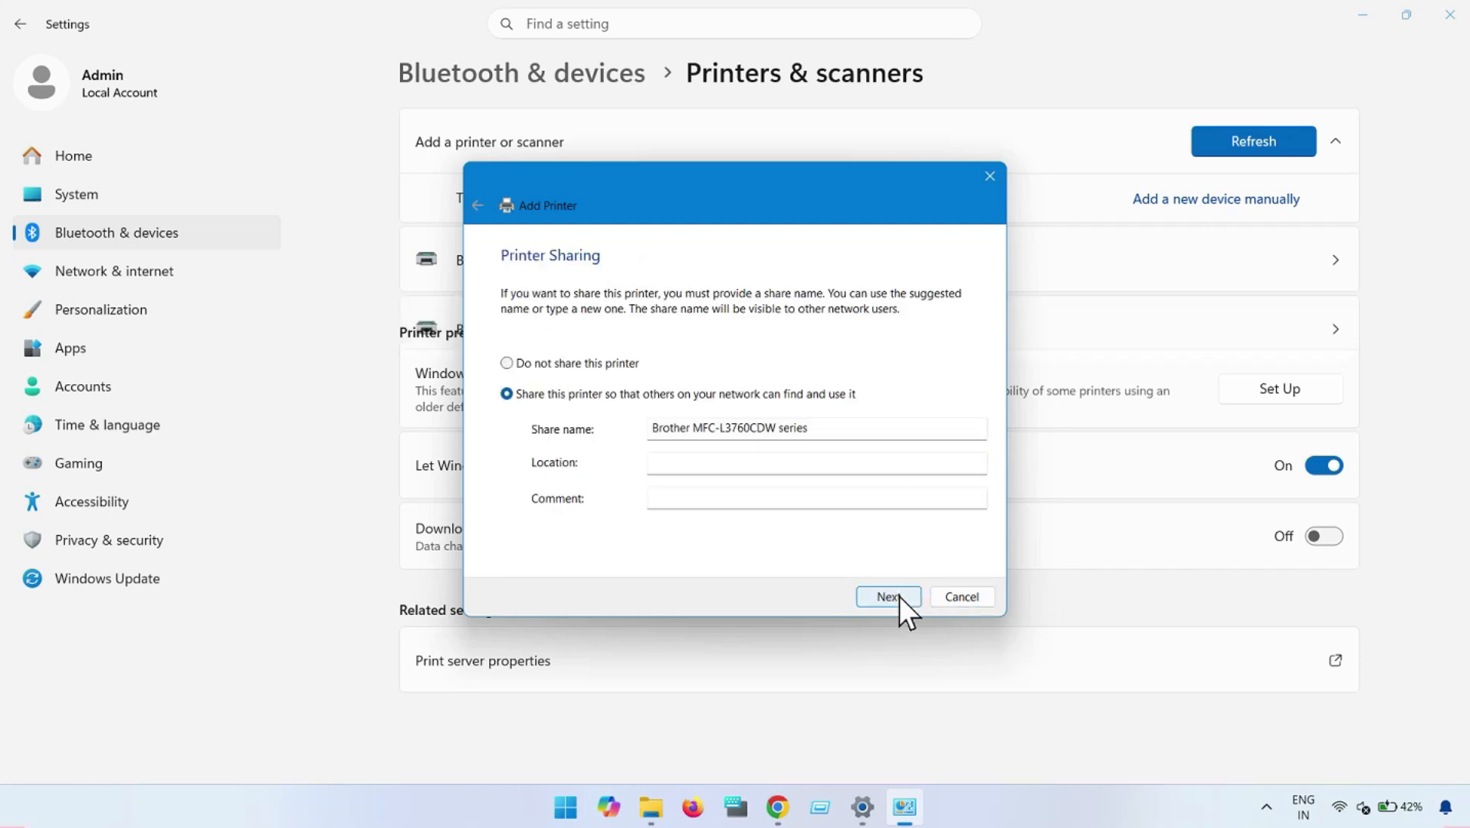
{"action": "left_click", "coordinate": [899, 596]}
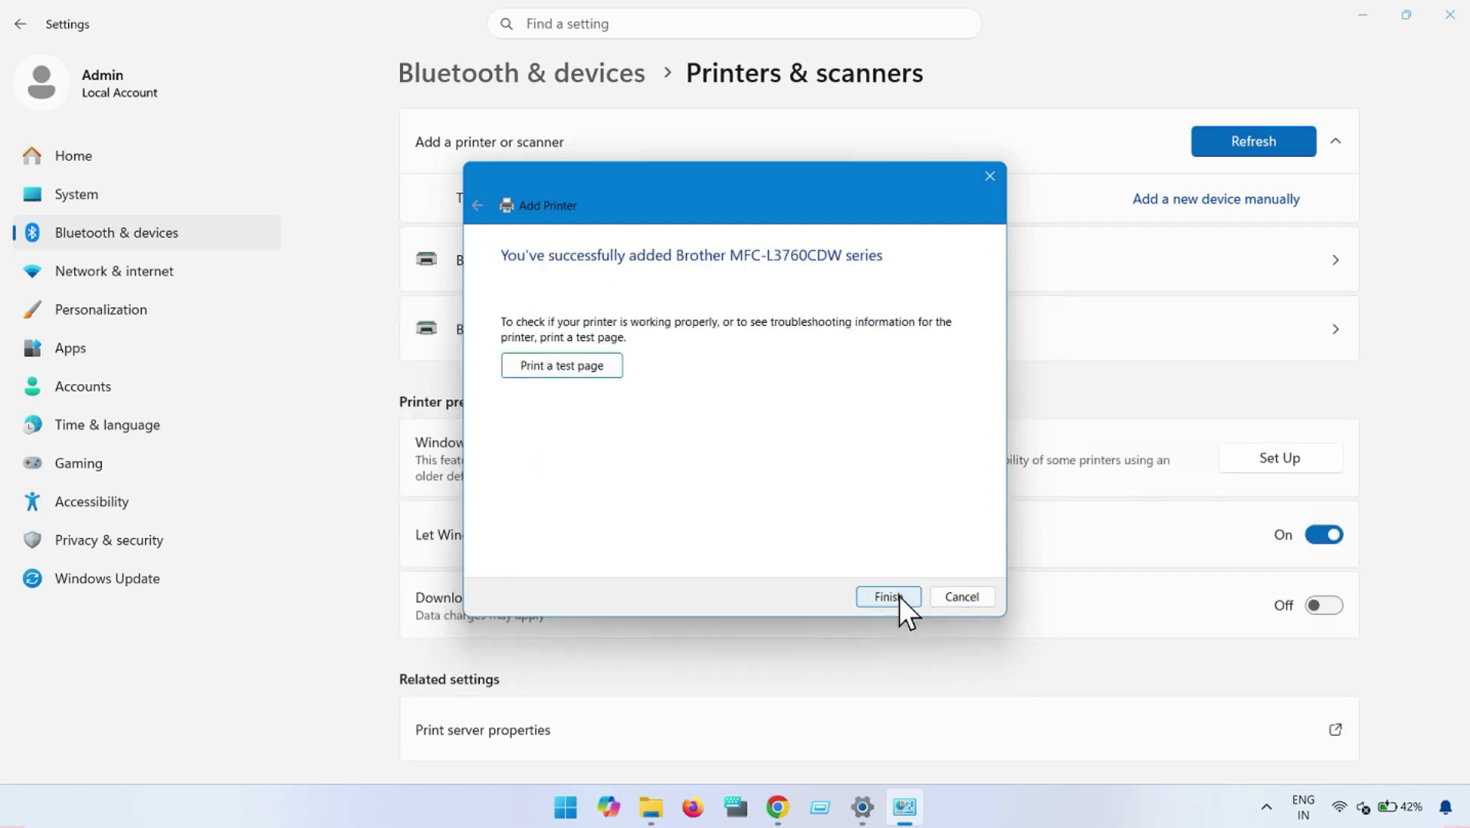
{"action": "left_click", "coordinate": [899, 597]}
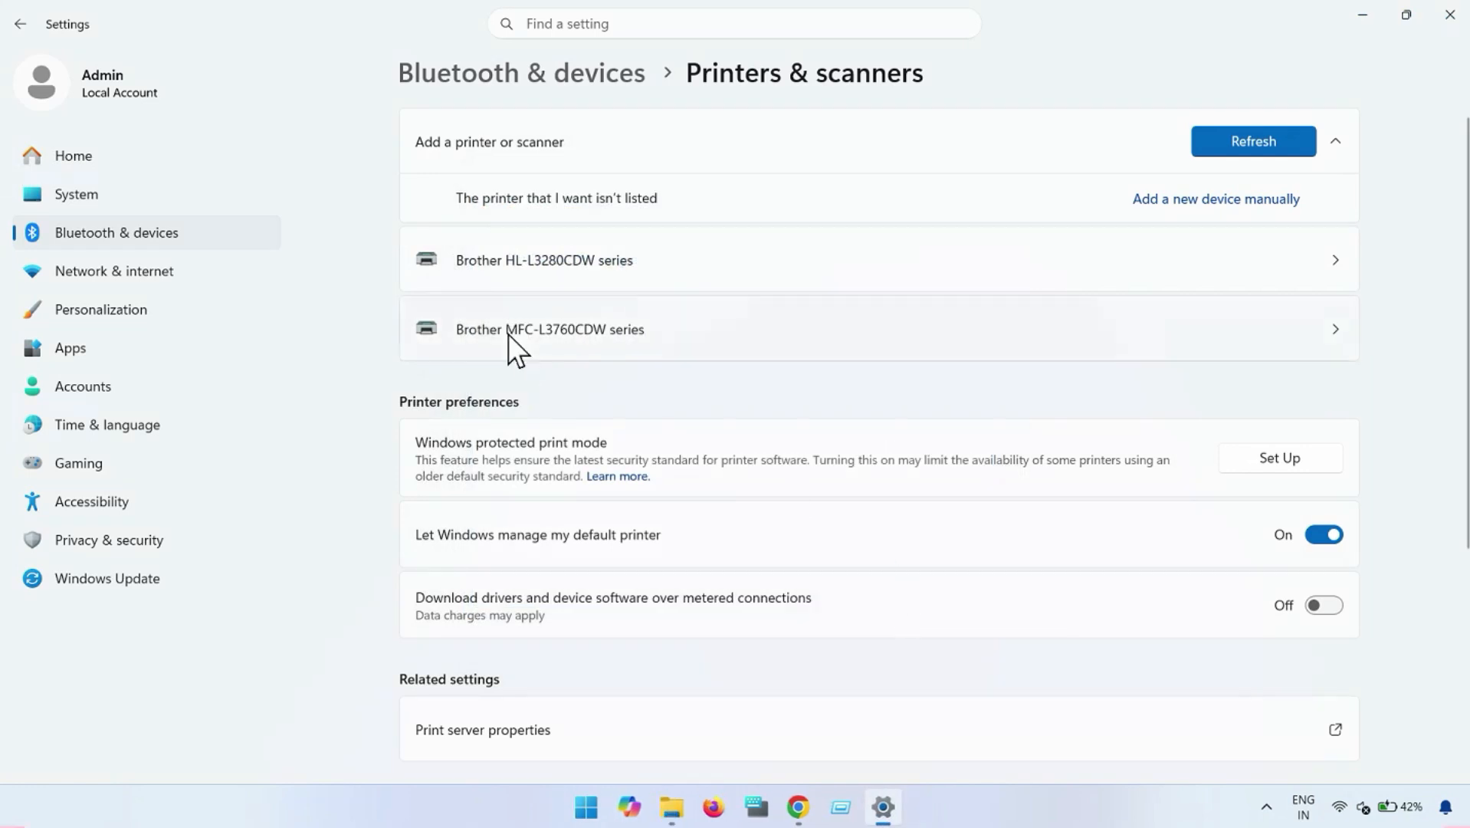
- Open the settings page of the Brother MFC-L3760CDW series printer
{"action": "left_click", "coordinate": [608, 334]}
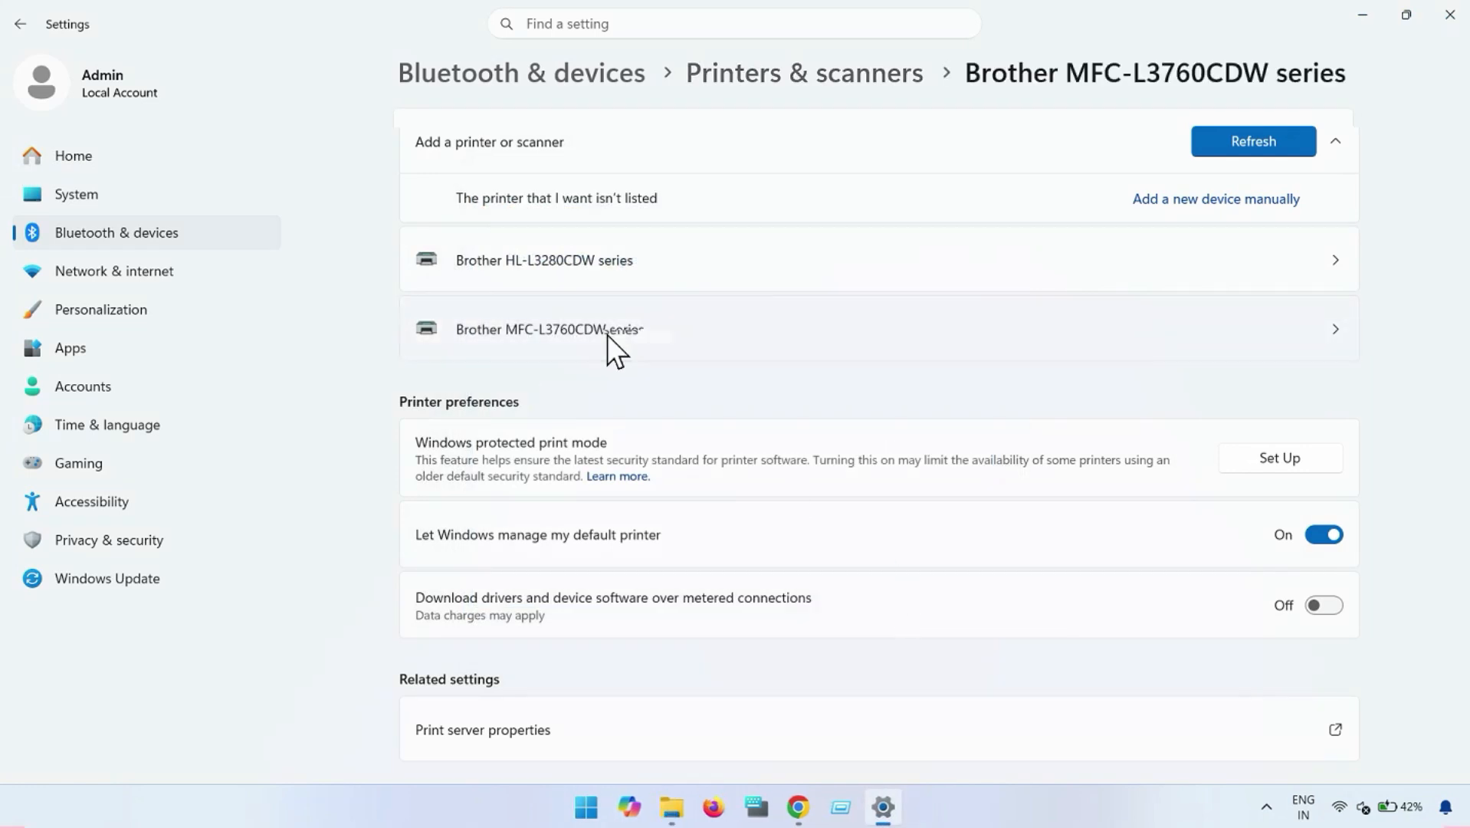